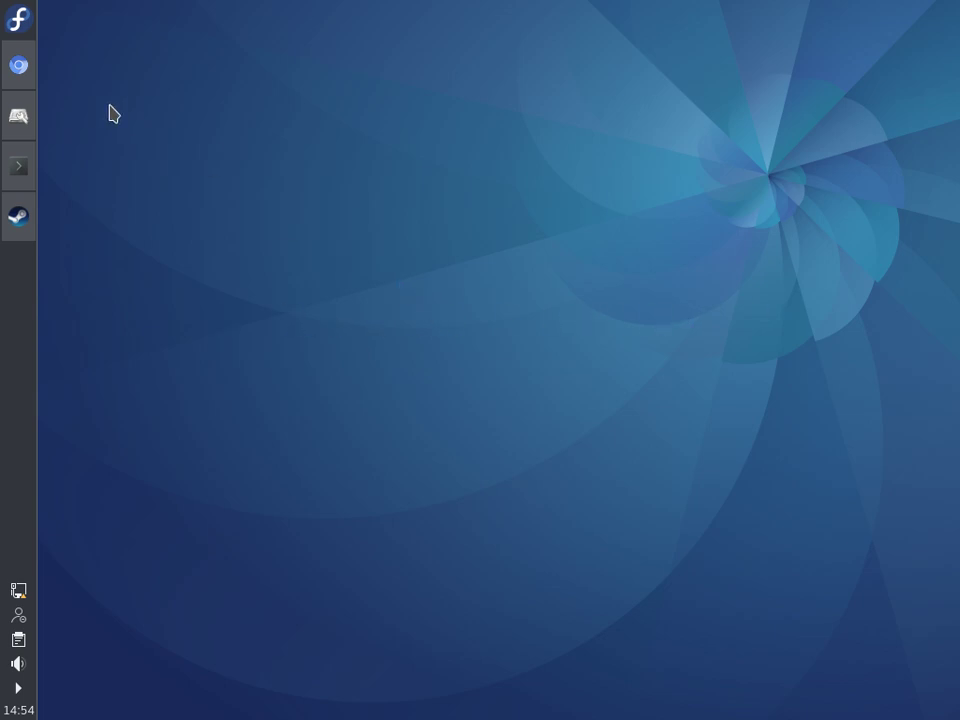
# Browse the Kickoff launcher's Applications and History lists, then reopen it on Favourites.
pyautogui.click(30, 24)
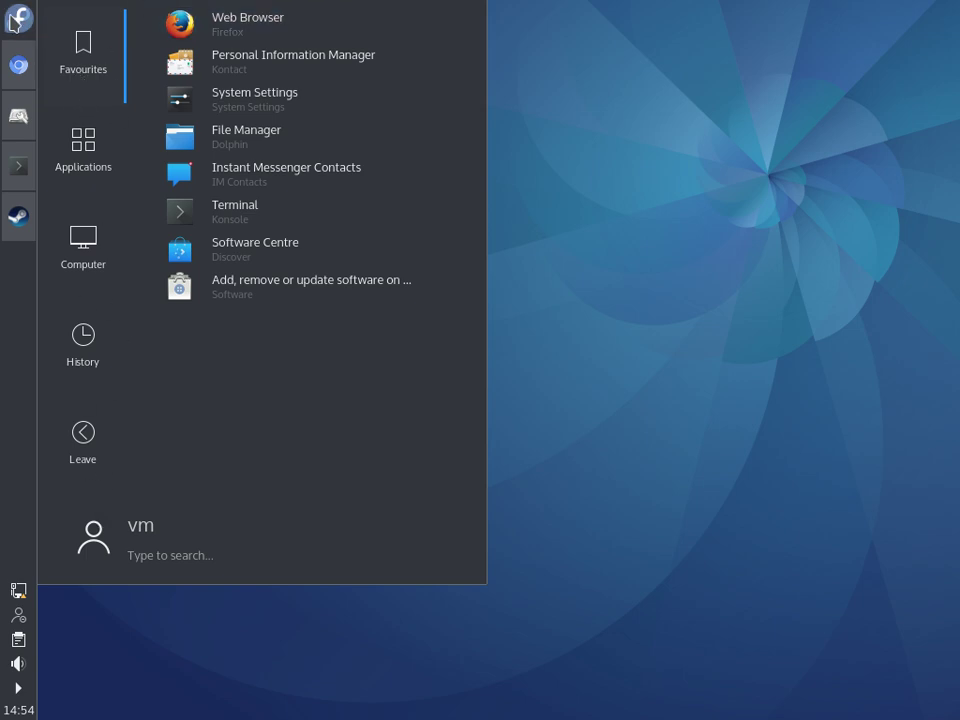
pyautogui.click(92, 130)
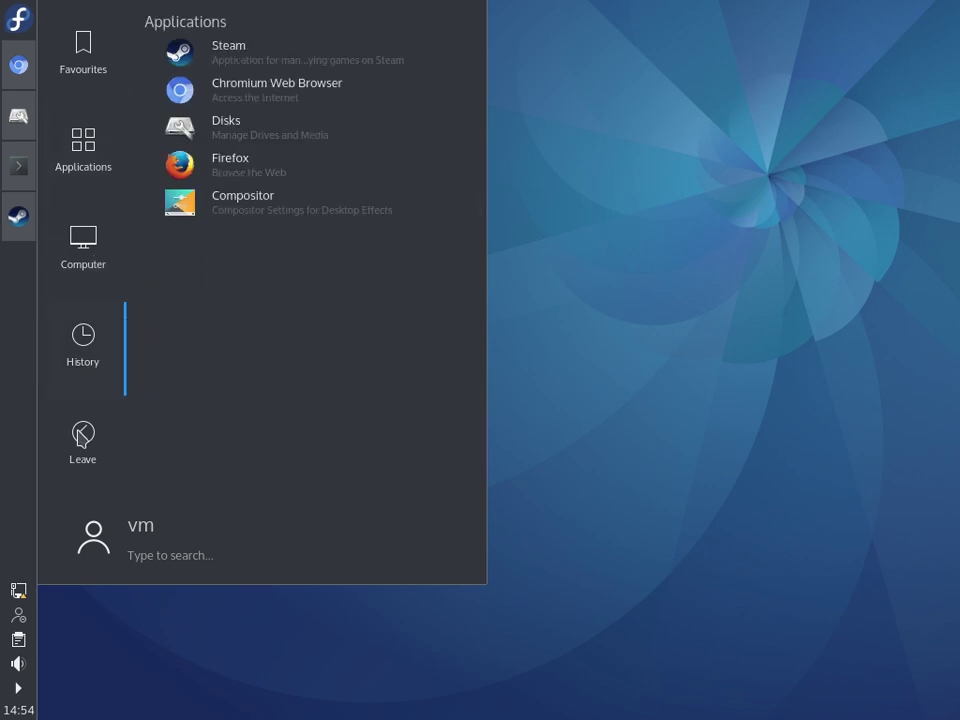
pyautogui.moveTo(75, 92)
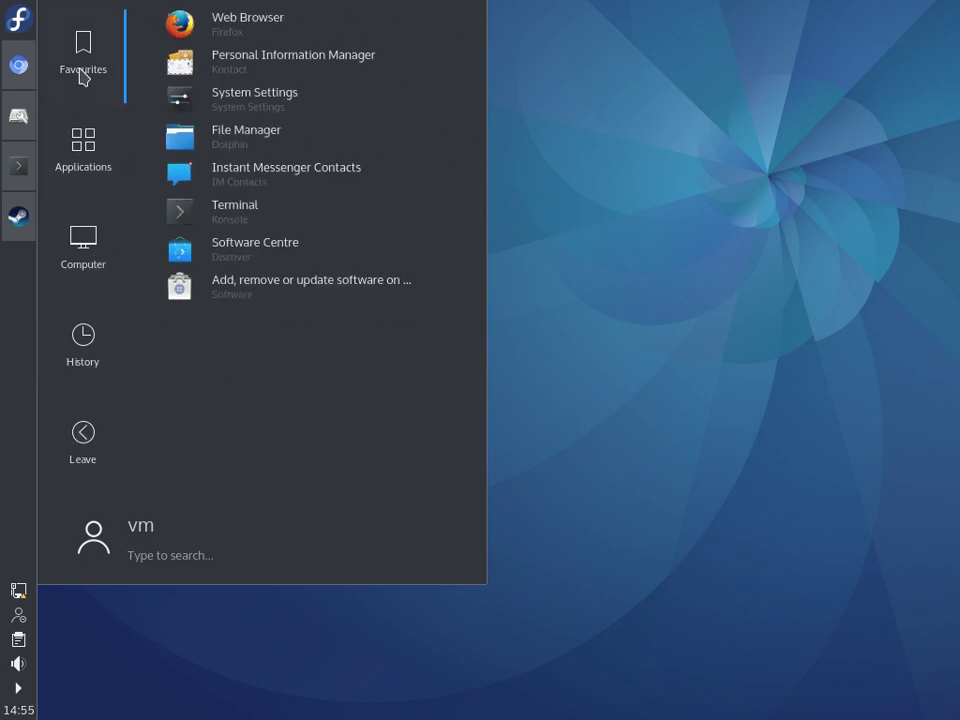
pyautogui.click(603, 203)
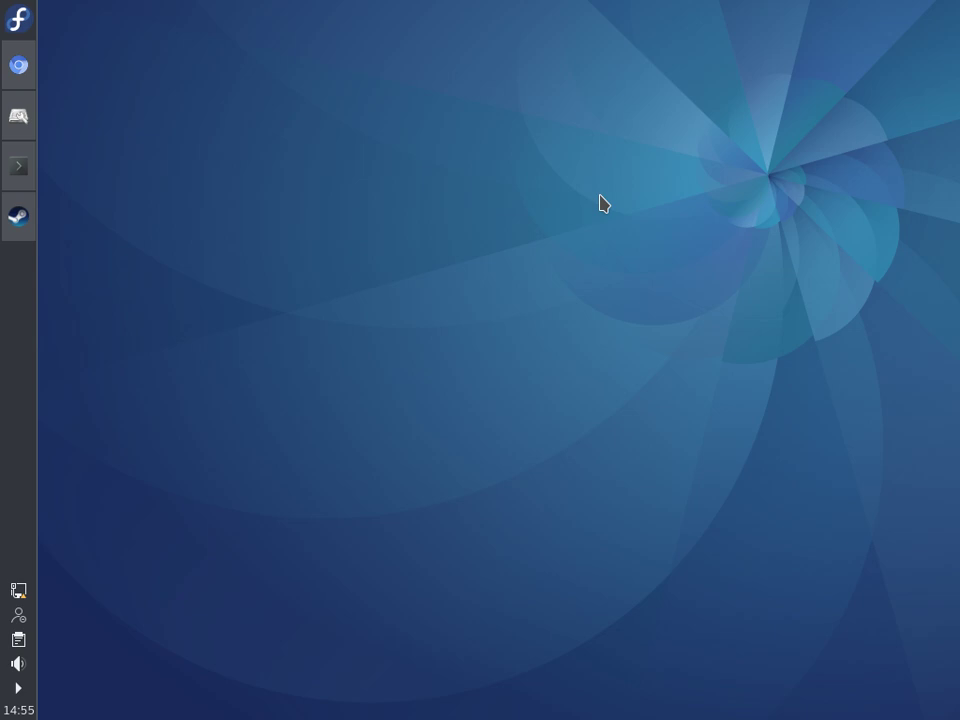
pyautogui.click(20, 22)
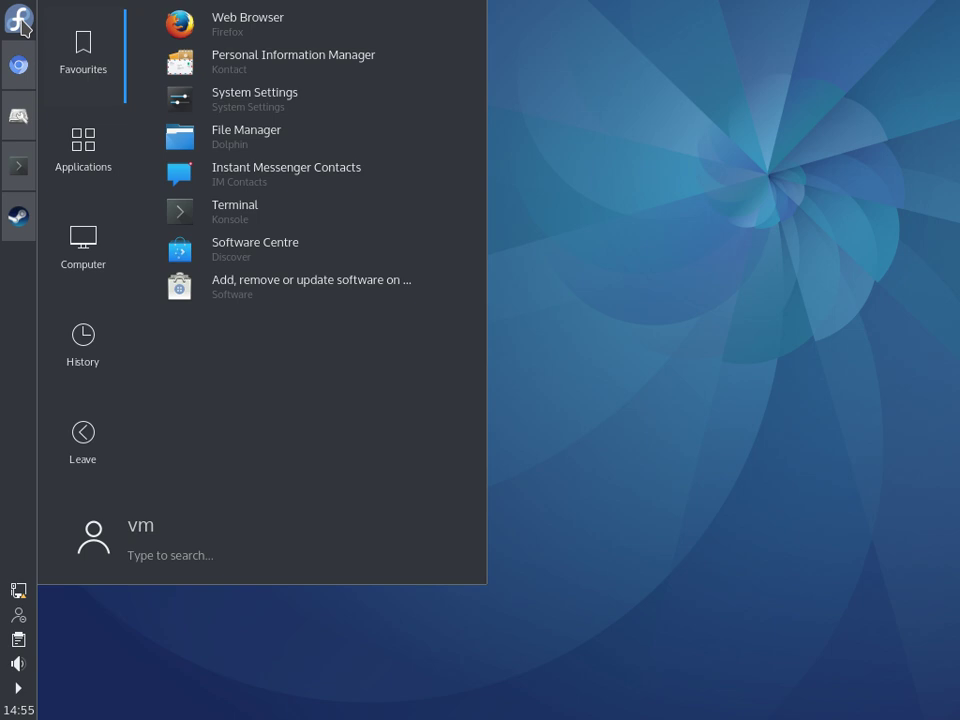
pyautogui.click(20, 22)
# Launch Dolphin, enable Show A Launcher When Not Running, and drag its window toward centre.
pyautogui.click(24, 30)
pyautogui.click(261, 129)
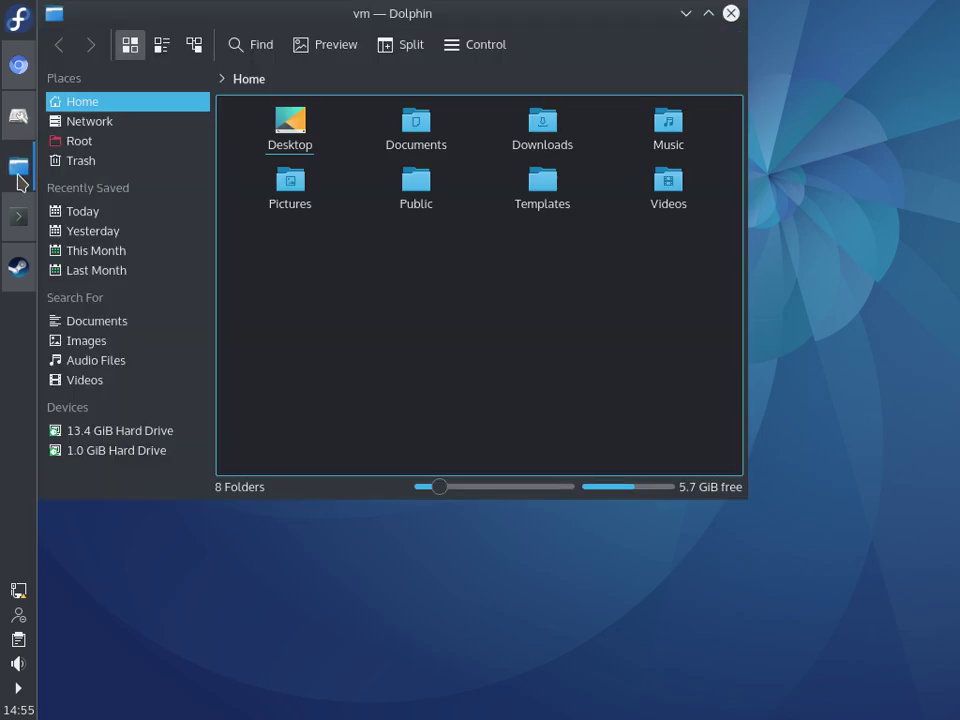
pyautogui.rightClick(18, 178)
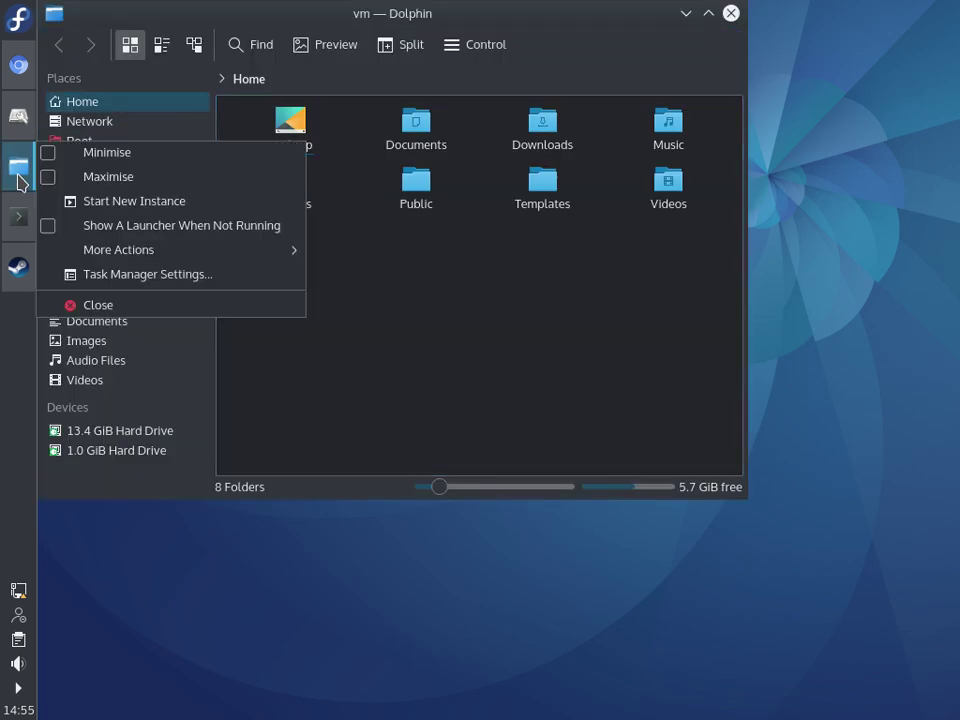
pyautogui.click(182, 231)
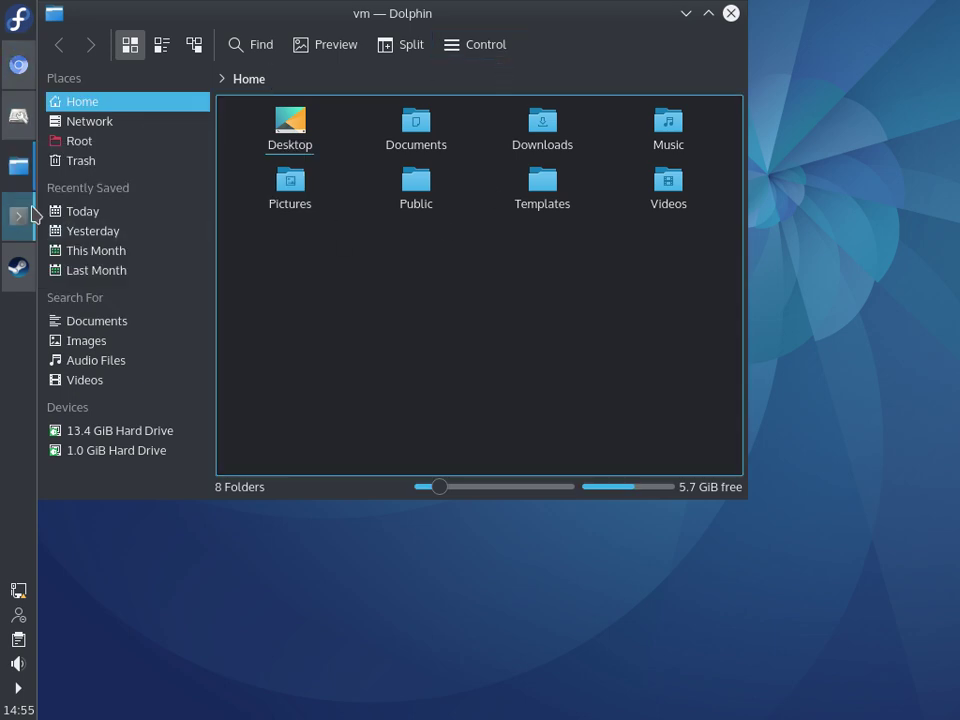
pyautogui.click(407, 259)
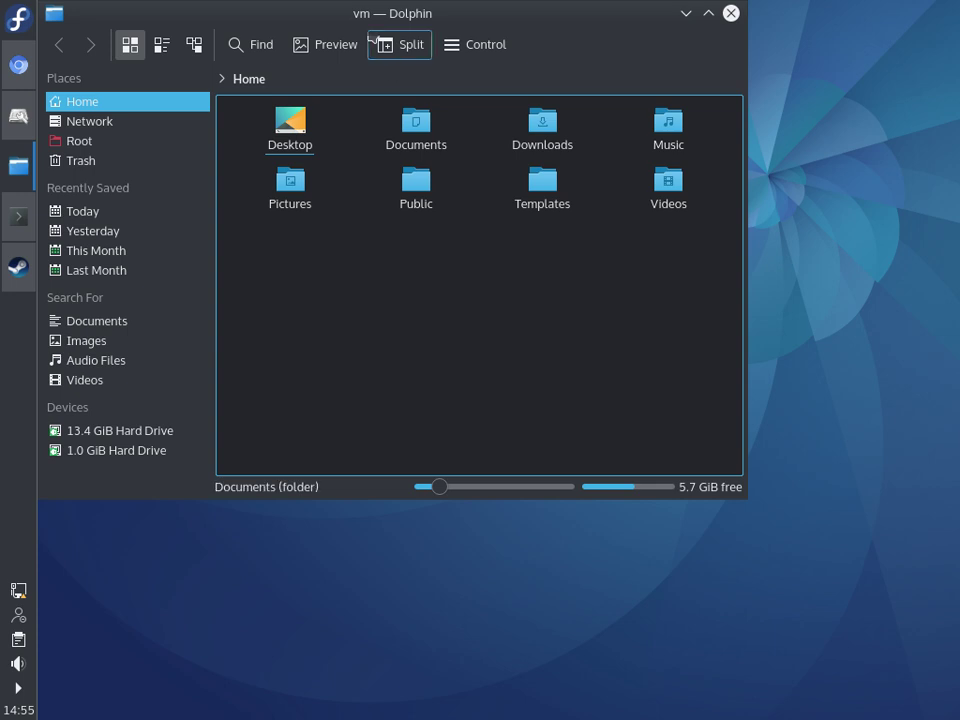
pyautogui.moveTo(302, 13); pyautogui.dragTo(529, 43)
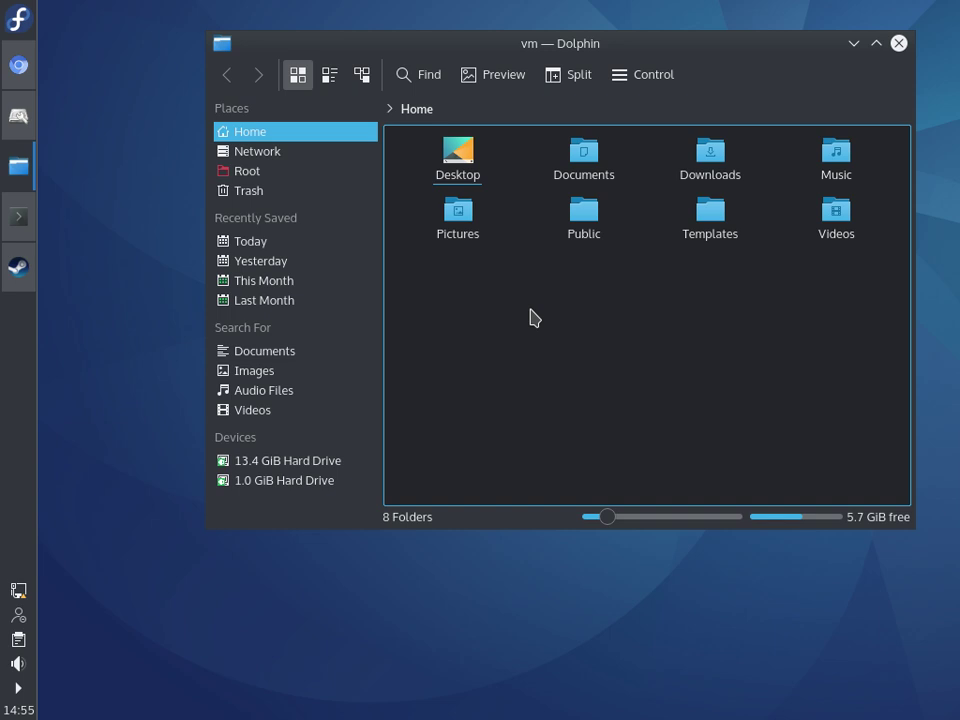
# Cycle the Home folder through Details and Compact views, then back to Icons.
pyautogui.moveTo(551, 43); pyautogui.dragTo(565, 36)
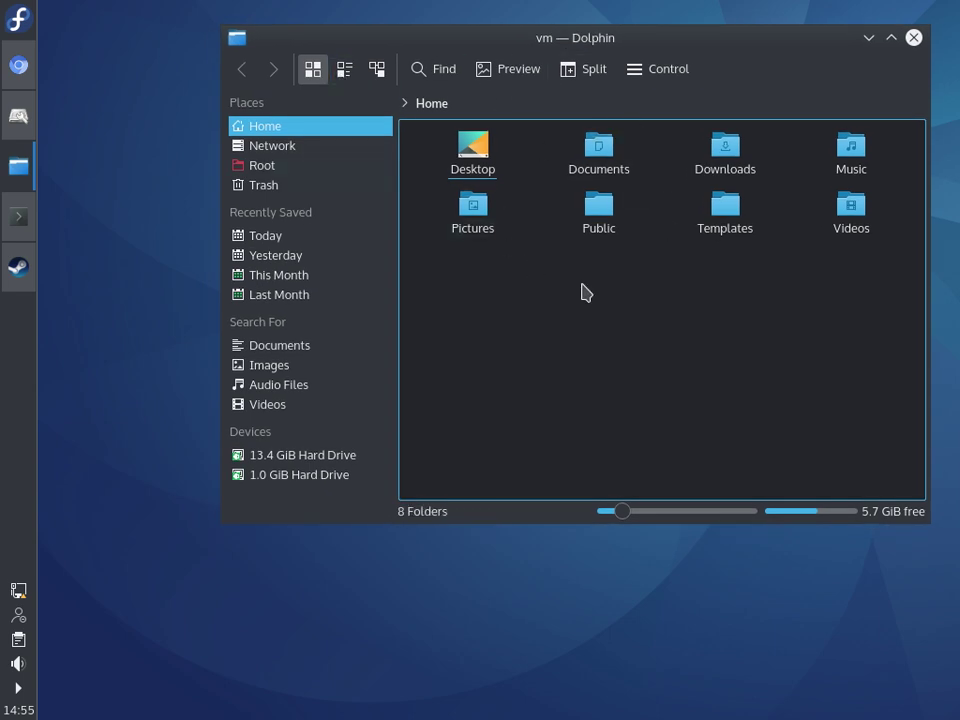
pyautogui.click(344, 70)
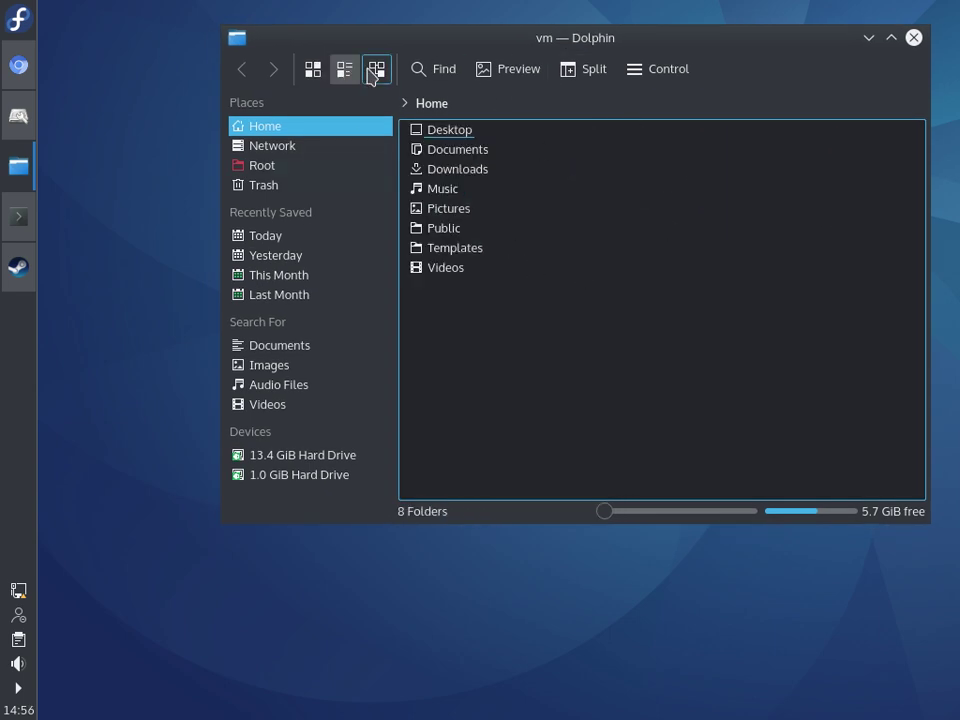
pyautogui.click(376, 69)
pyautogui.click(312, 69)
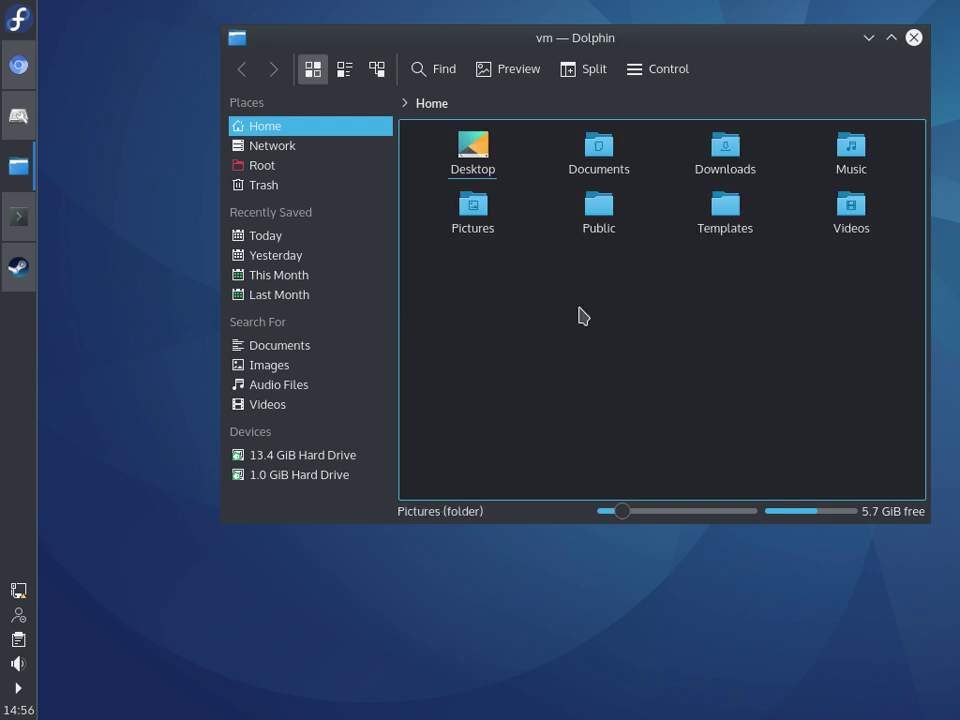
# Browse Dolphin's Control menu and its submenus without choosing anything.
pyautogui.click(659, 72)
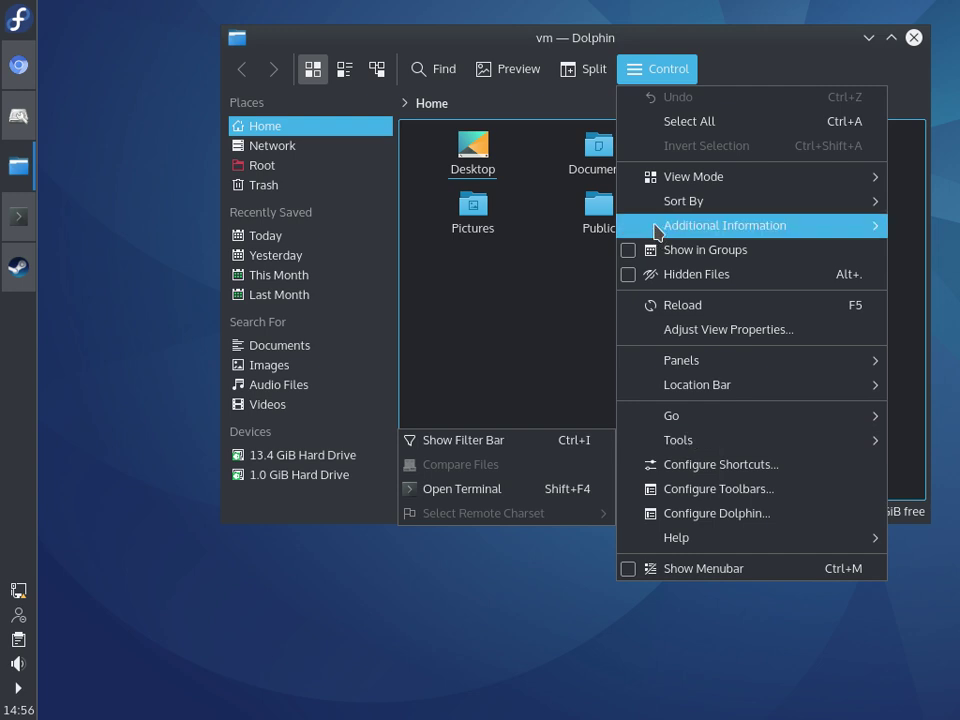
pyautogui.moveTo(651, 180)
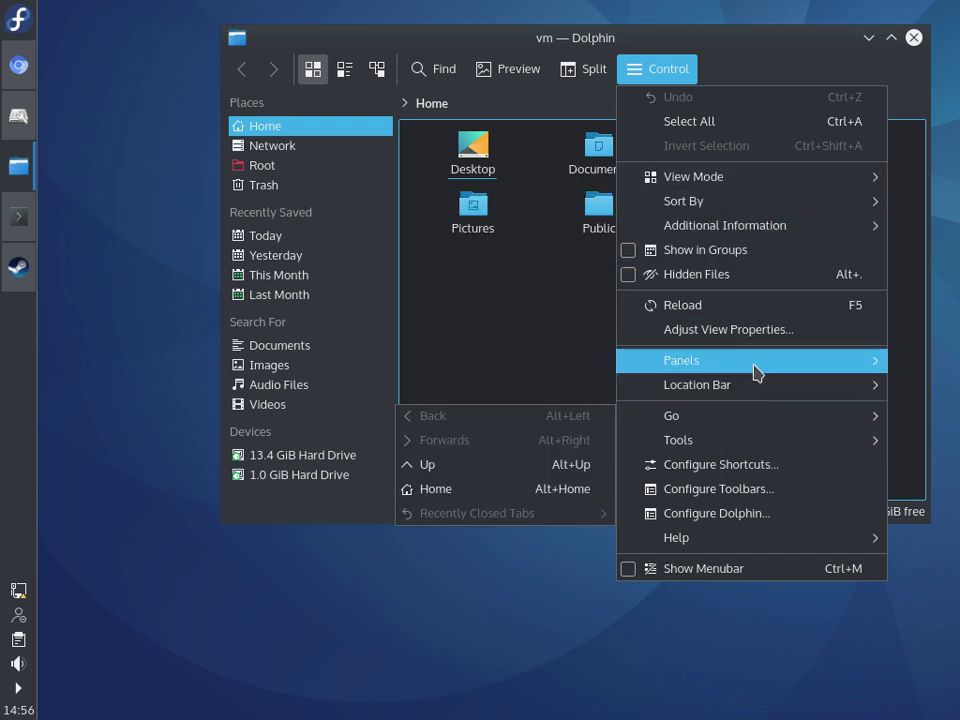
pyautogui.moveTo(755, 365)
pyautogui.moveTo(745, 386)
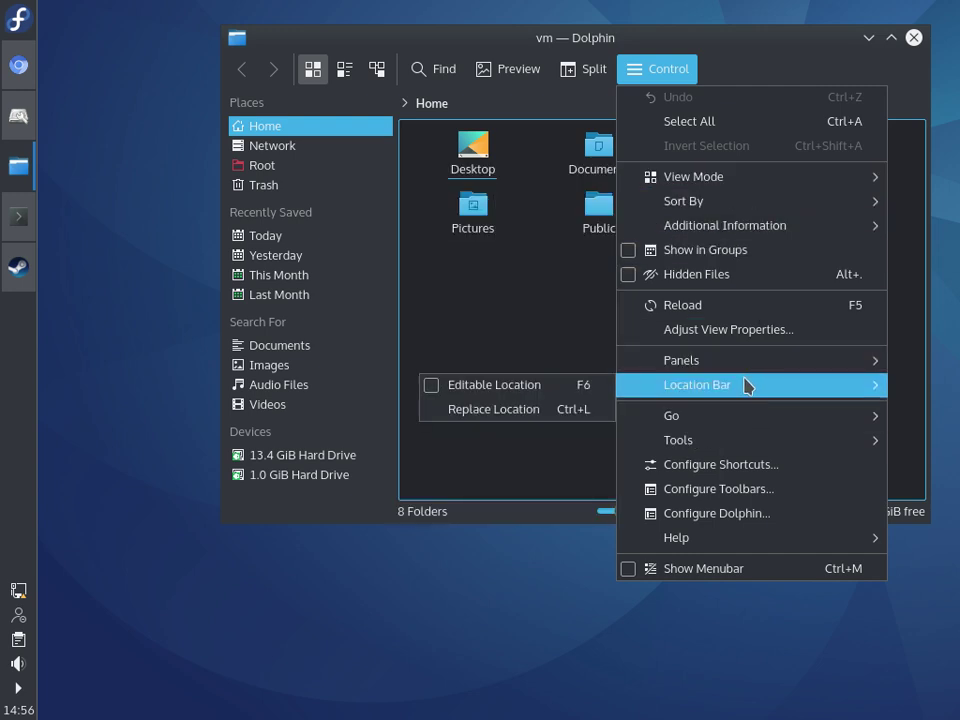
pyautogui.moveTo(725, 446)
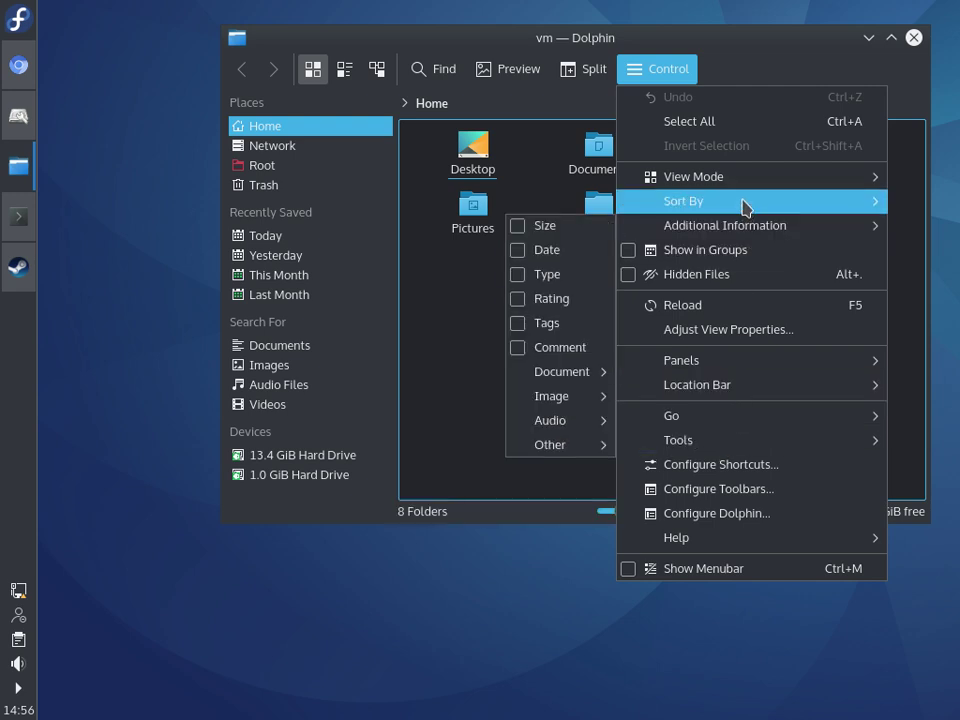
pyautogui.moveTo(746, 186)
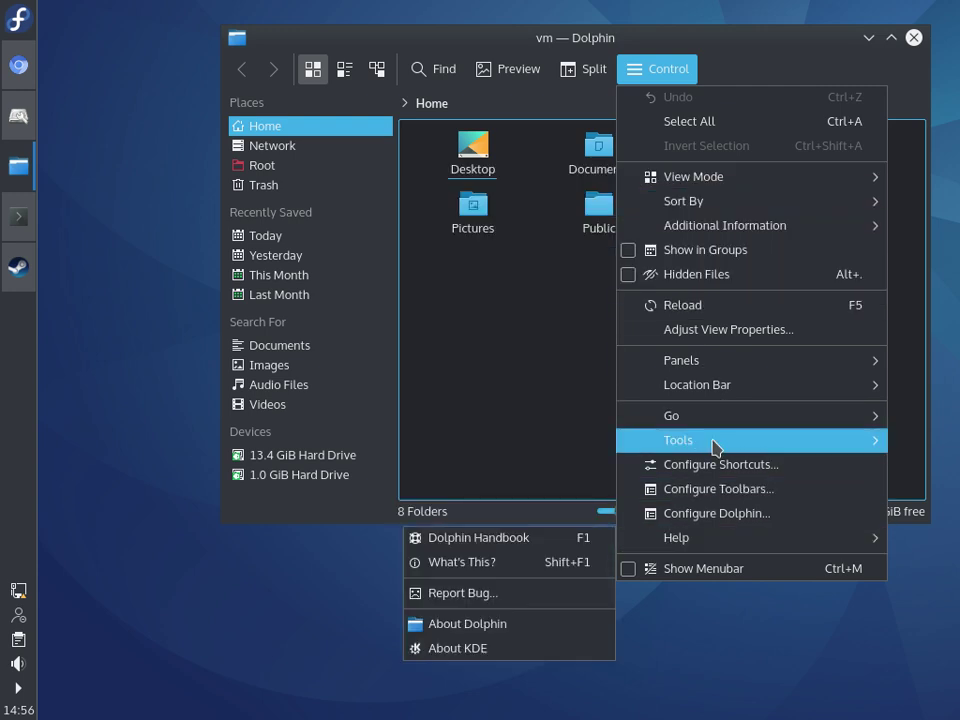
pyautogui.moveTo(708, 385)
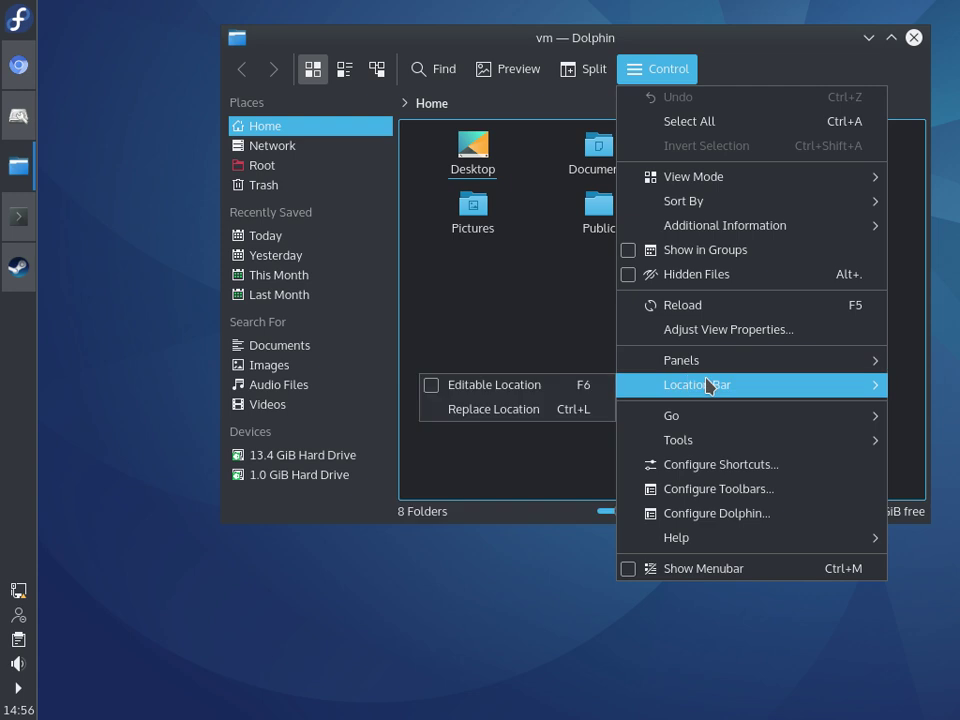
pyautogui.click(512, 302)
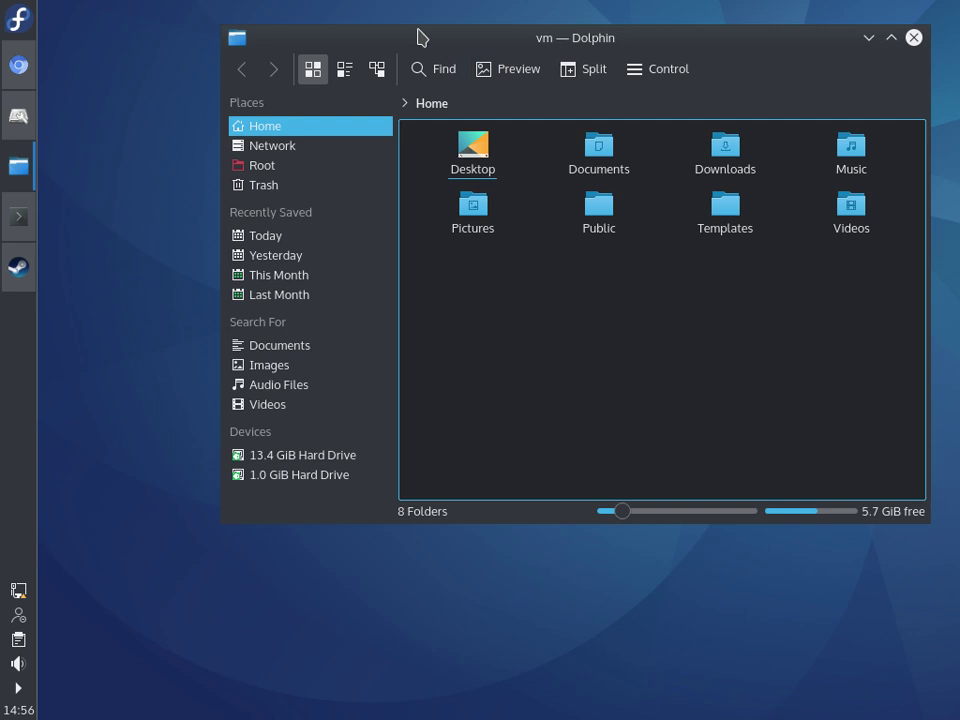
pyautogui.click(670, 70)
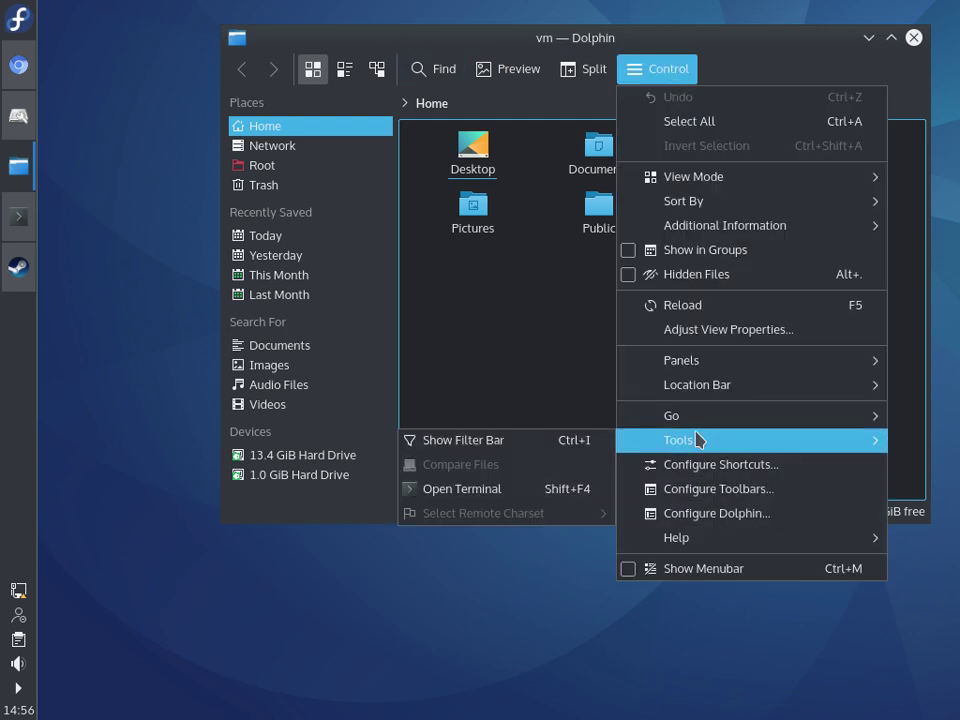
pyautogui.moveTo(704, 423)
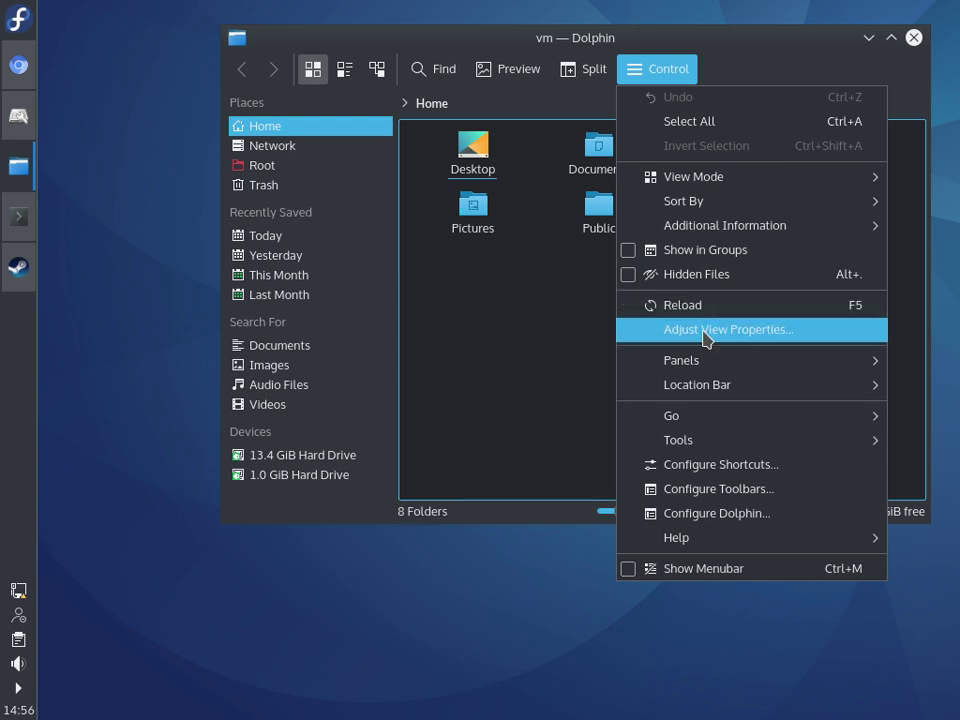
pyautogui.click(561, 315)
pyautogui.moveTo(707, 43); pyautogui.dragTo(689, 35)
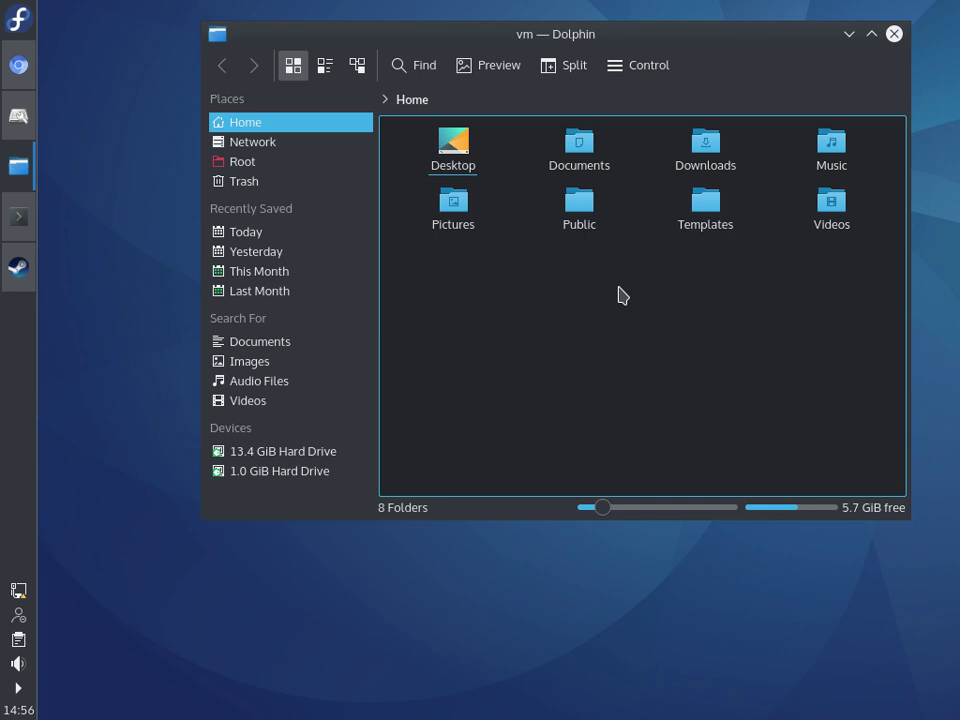
# Restore Dolphin and Konsole and rearrange the two windows on screen.
pyautogui.click(850, 36)
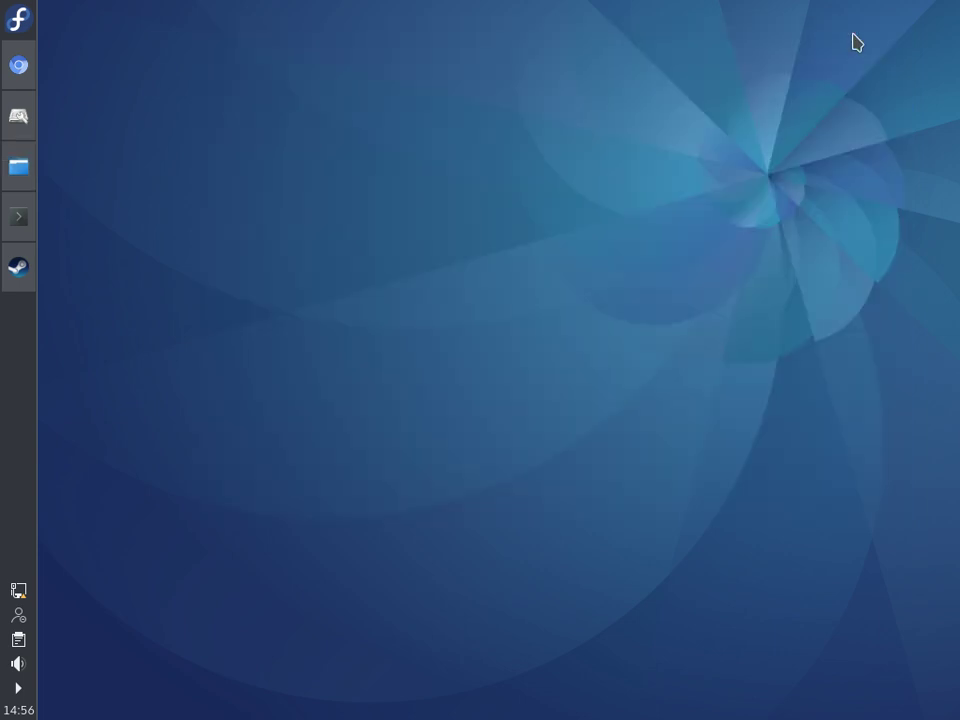
pyautogui.click(19, 180)
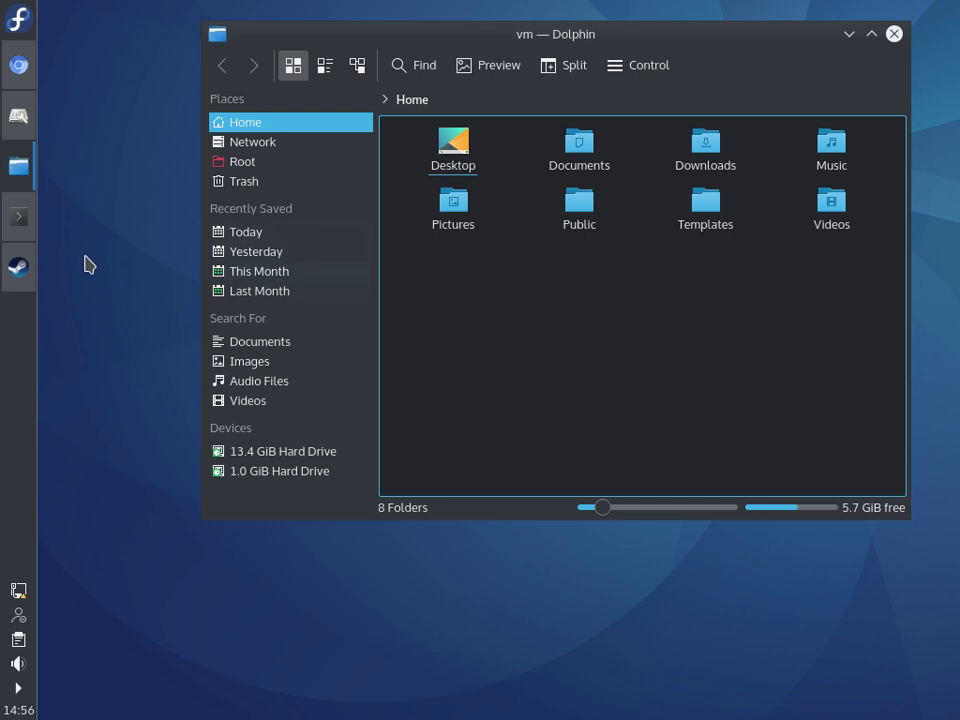
pyautogui.click(22, 223)
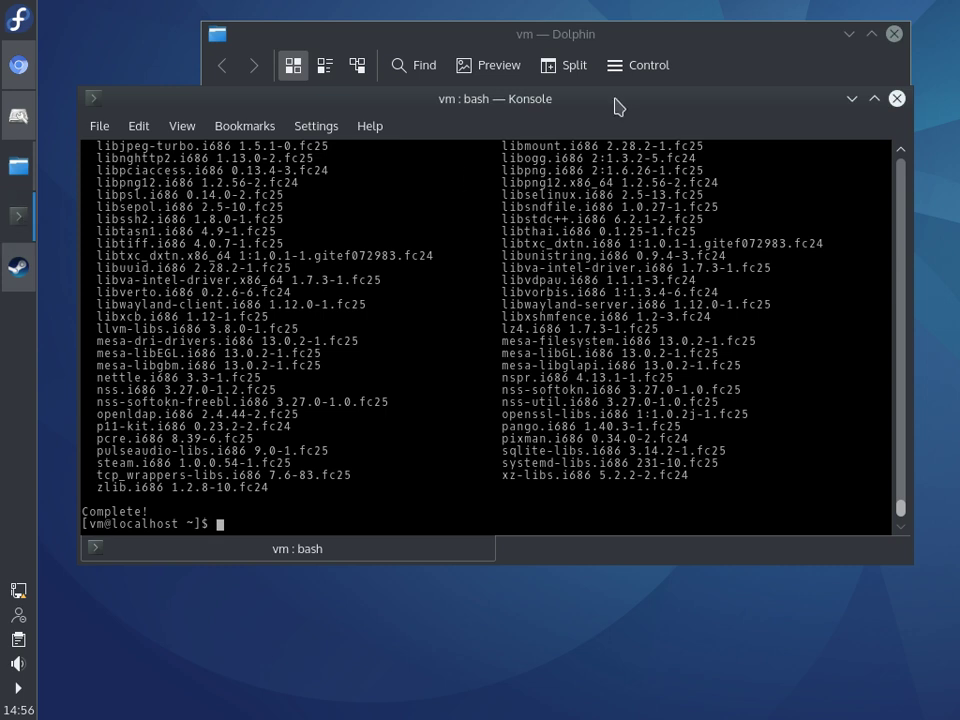
pyautogui.moveTo(636, 101); pyautogui.dragTo(705, 162)
pyautogui.click(590, 32)
pyautogui.moveTo(595, 38); pyautogui.dragTo(499, 51)
pyautogui.moveTo(795, 166); pyautogui.dragTo(767, 79)
pyautogui.moveTo(531, 45); pyautogui.dragTo(535, 100)
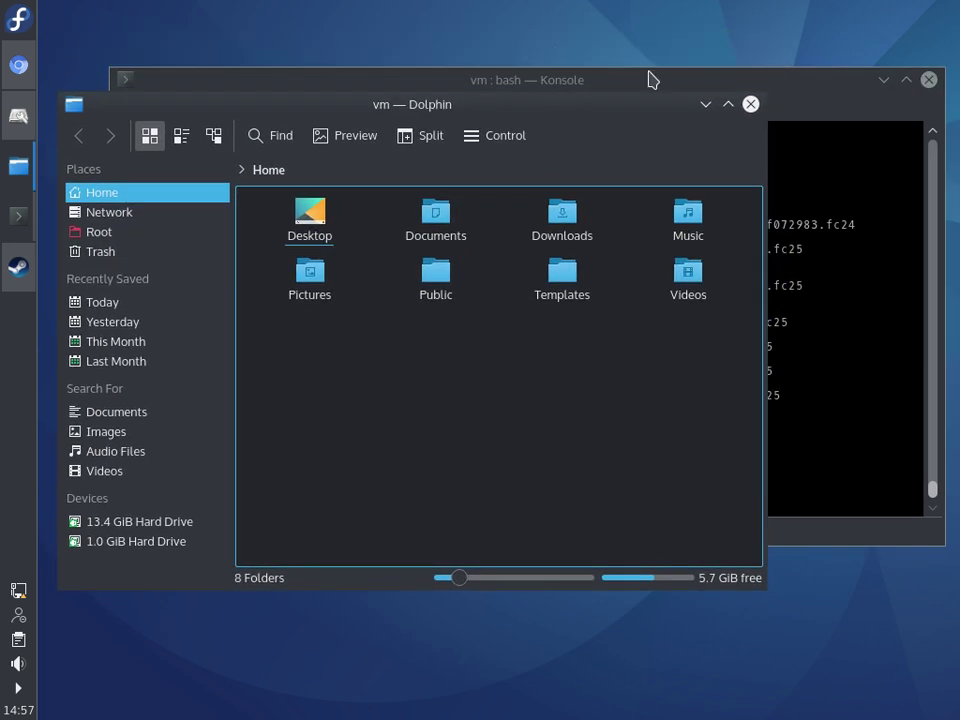
pyautogui.moveTo(804, 88); pyautogui.dragTo(736, 56)
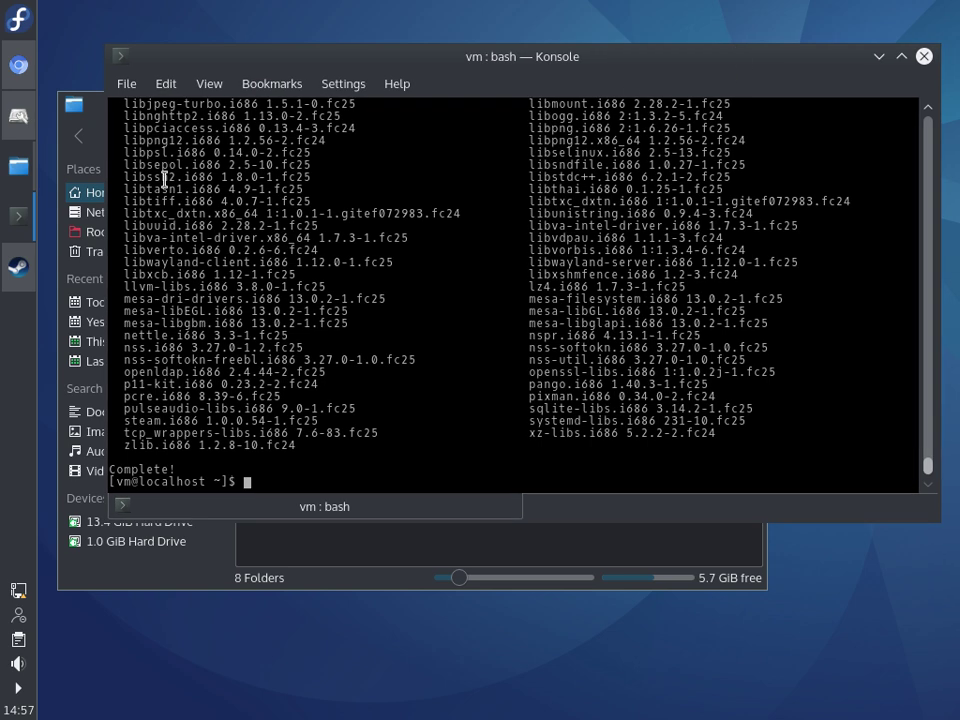
pyautogui.click(92, 102)
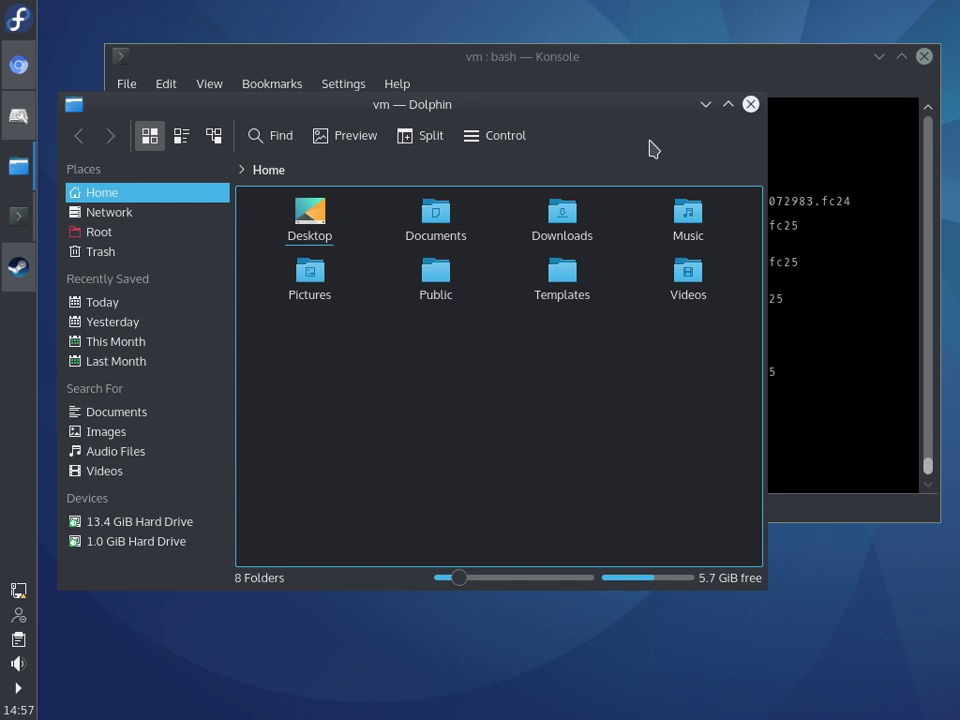
# Close Dolphin to reveal the finished install output, then minimise Konsole.
pyautogui.moveTo(680, 110); pyautogui.dragTo(737, 141)
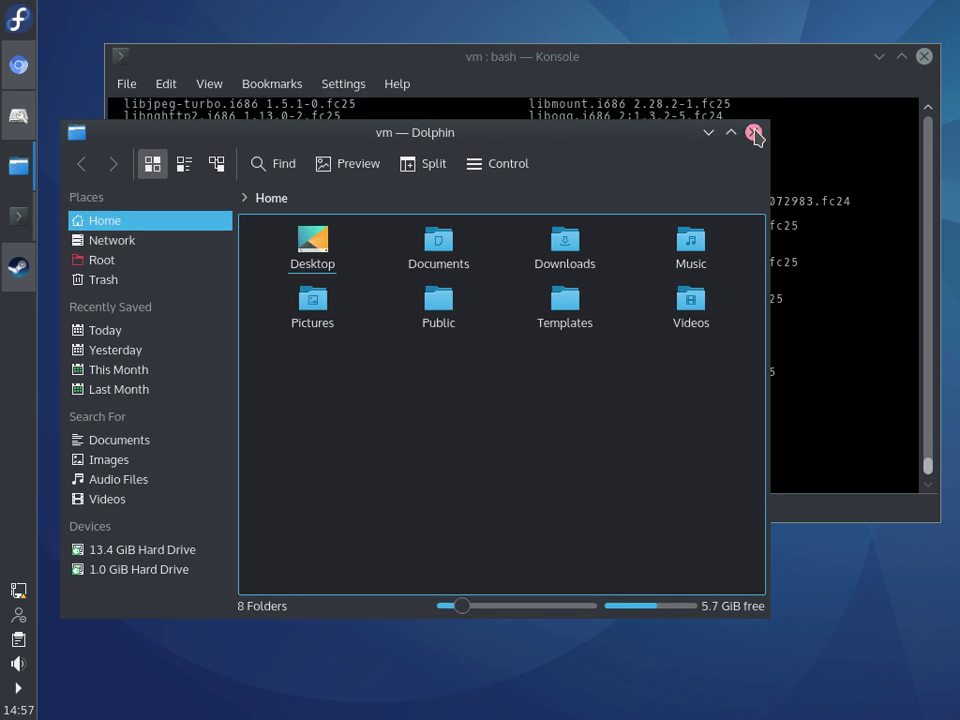
pyautogui.click(753, 133)
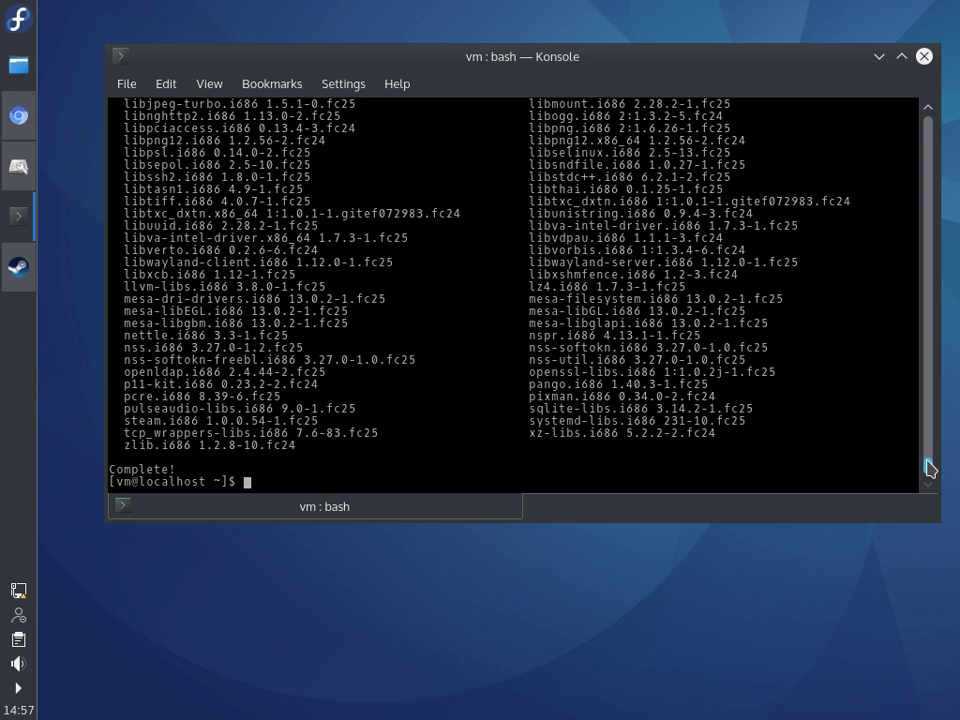
pyautogui.moveTo(926, 467)
pyautogui.mouseDown()
pyautogui.moveTo(926, 445)
pyautogui.moveTo(926, 470)
pyautogui.mouseUp()
pyautogui.click(878, 57)
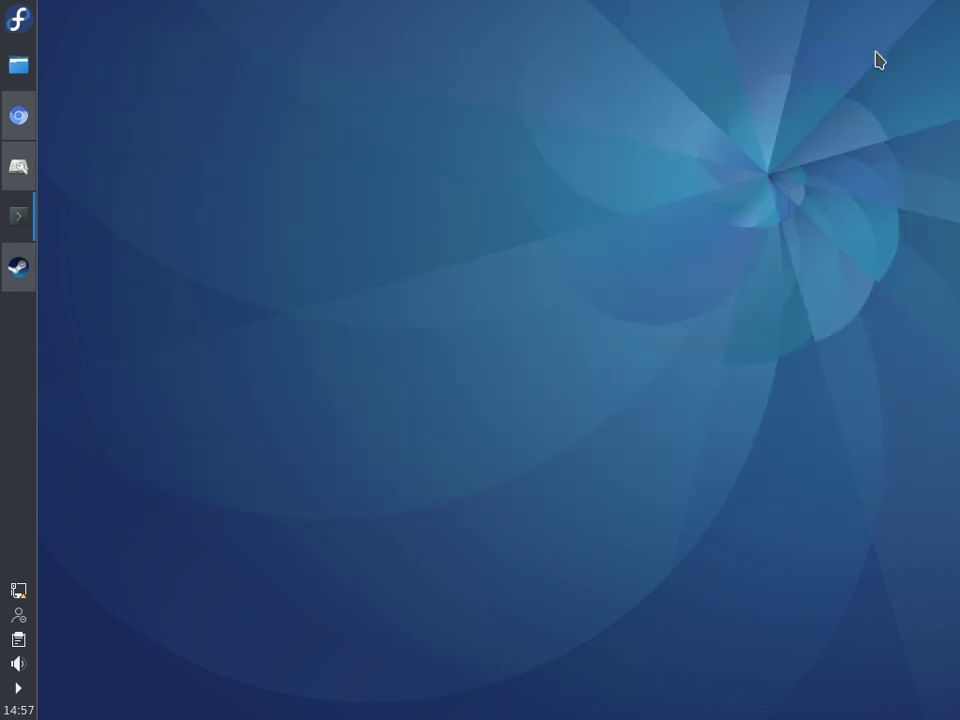
# Restore Steam, choose Login to an Existing Account, then cancel so Steam closes.
pyautogui.click(20, 270)
pyautogui.click(525, 465)
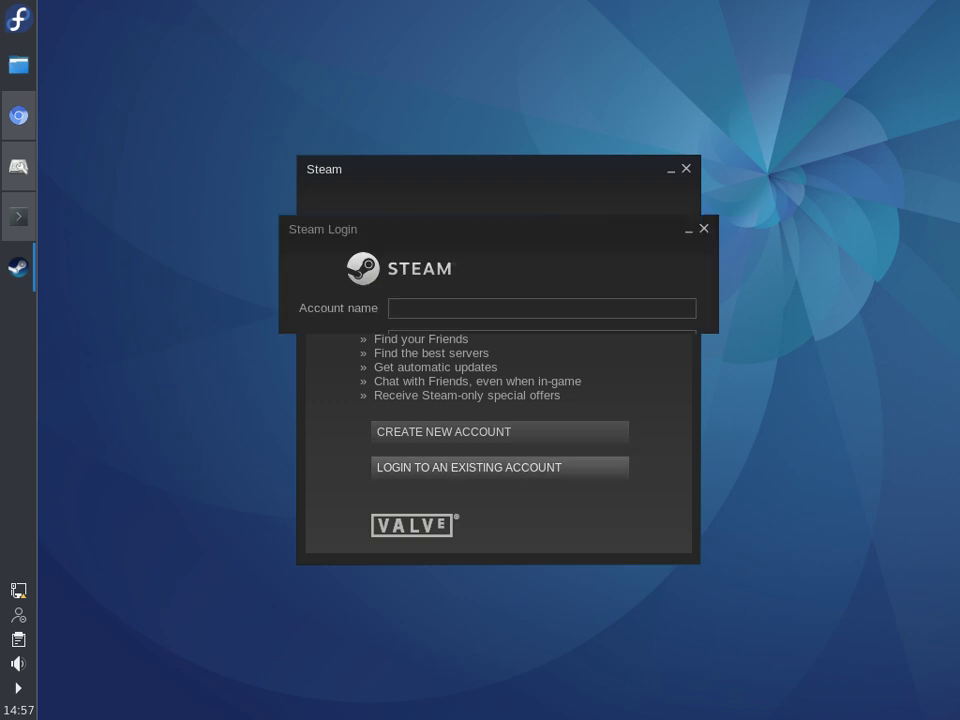
pyautogui.click(604, 399)
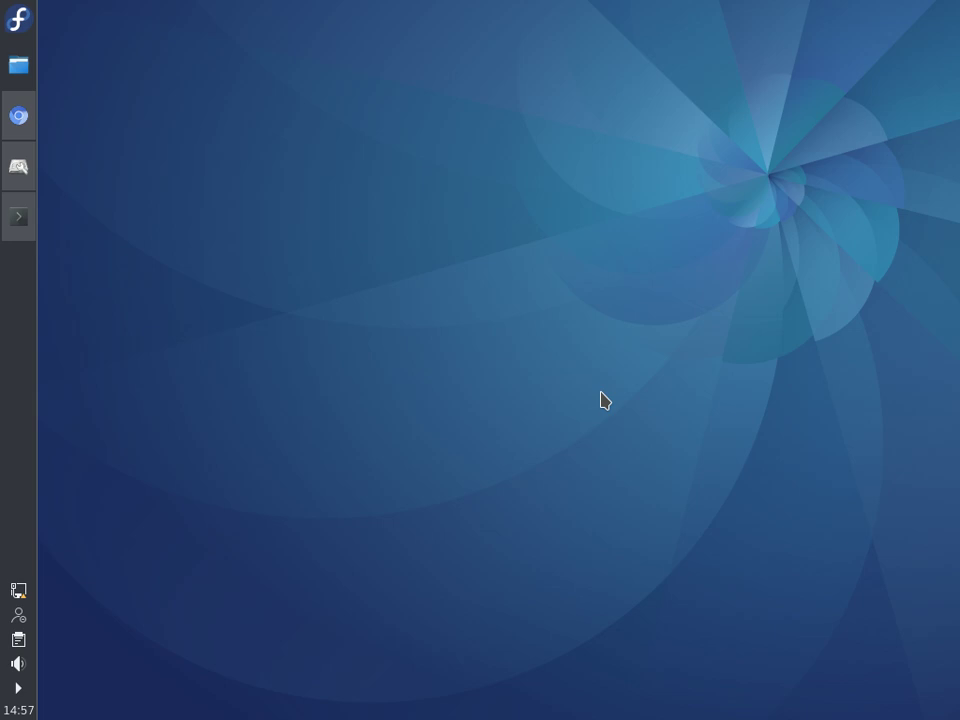
pyautogui.click(15, 100)
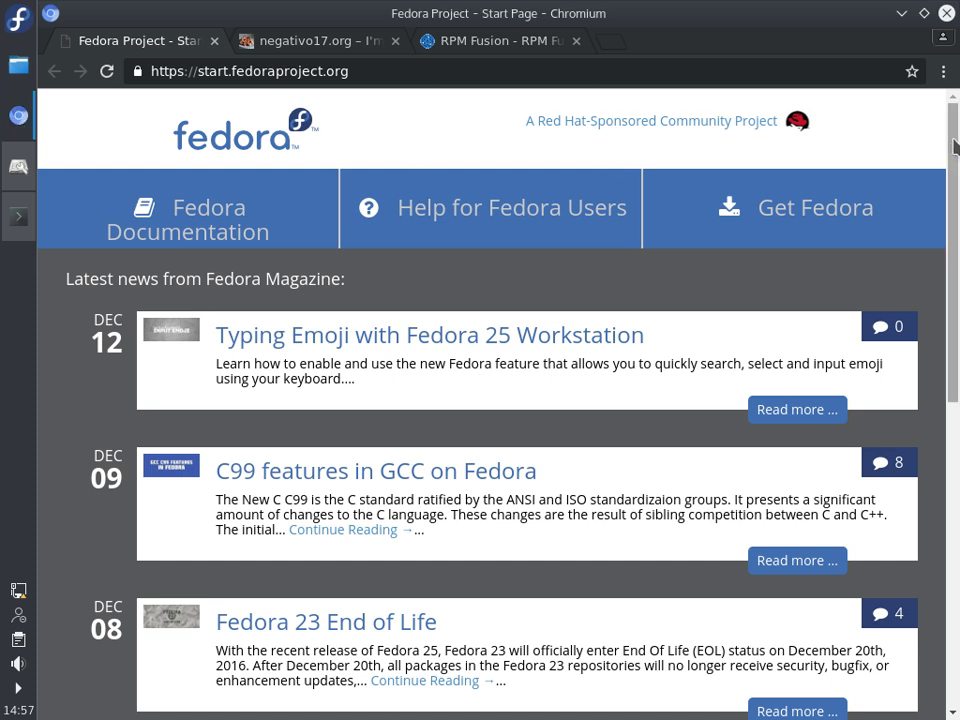
# Open RPM Fusion's Configuration page and scroll through its free/nonfree repository instructions.
pyautogui.moveTo(954, 146)
pyautogui.mouseDown()
pyautogui.moveTo(950, 415)
pyautogui.moveTo(945, 128)
pyautogui.mouseUp()
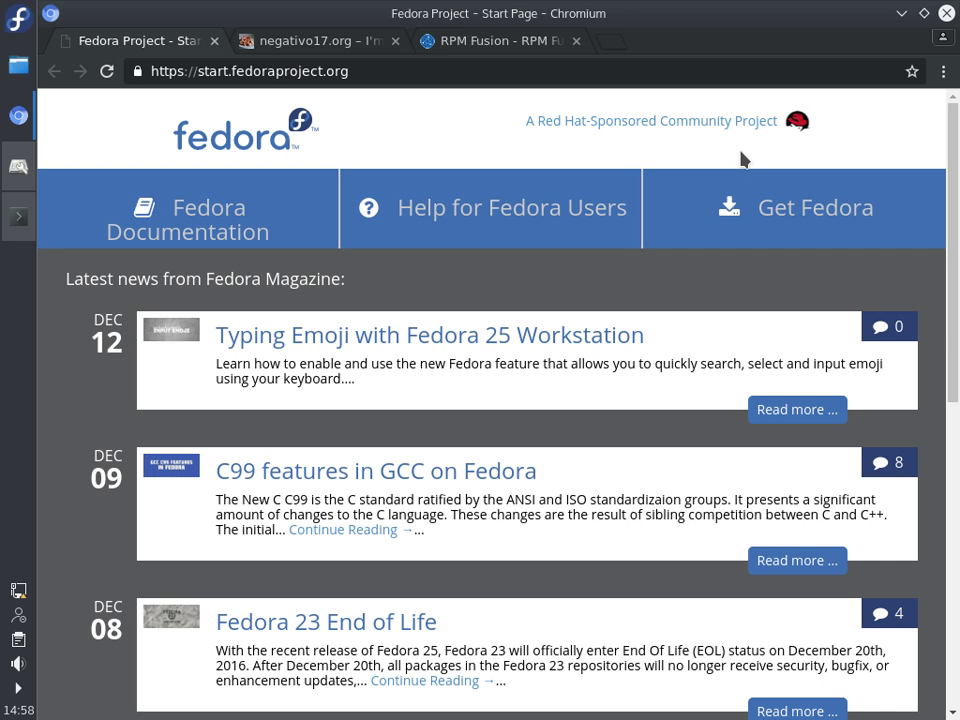
pyautogui.click(495, 43)
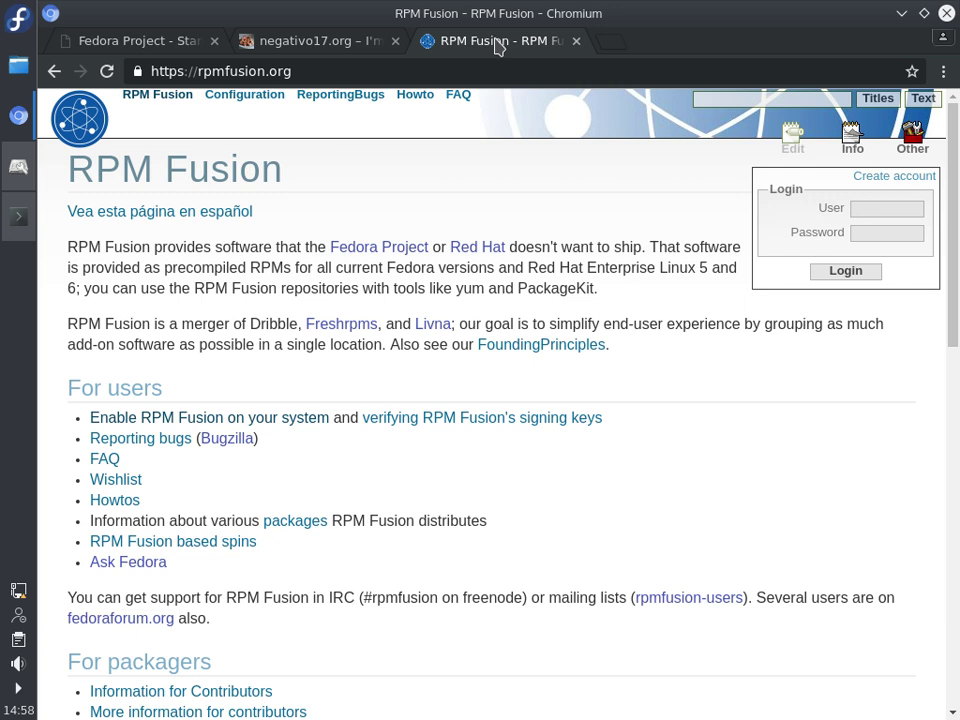
pyautogui.click(247, 96)
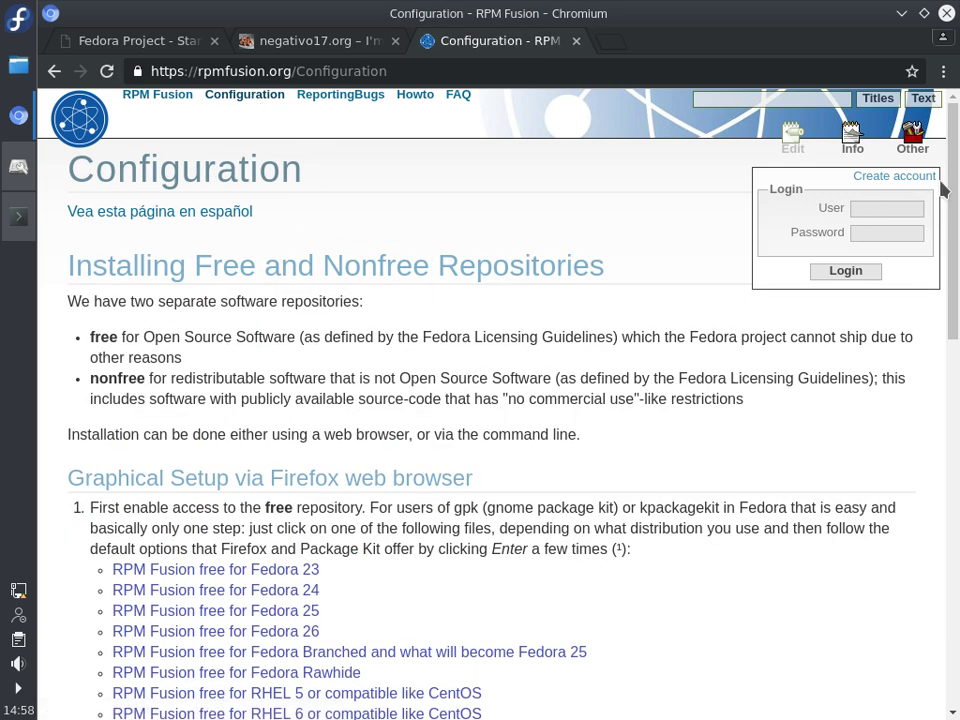
pyautogui.moveTo(945, 189); pyautogui.dragTo(940, 290)
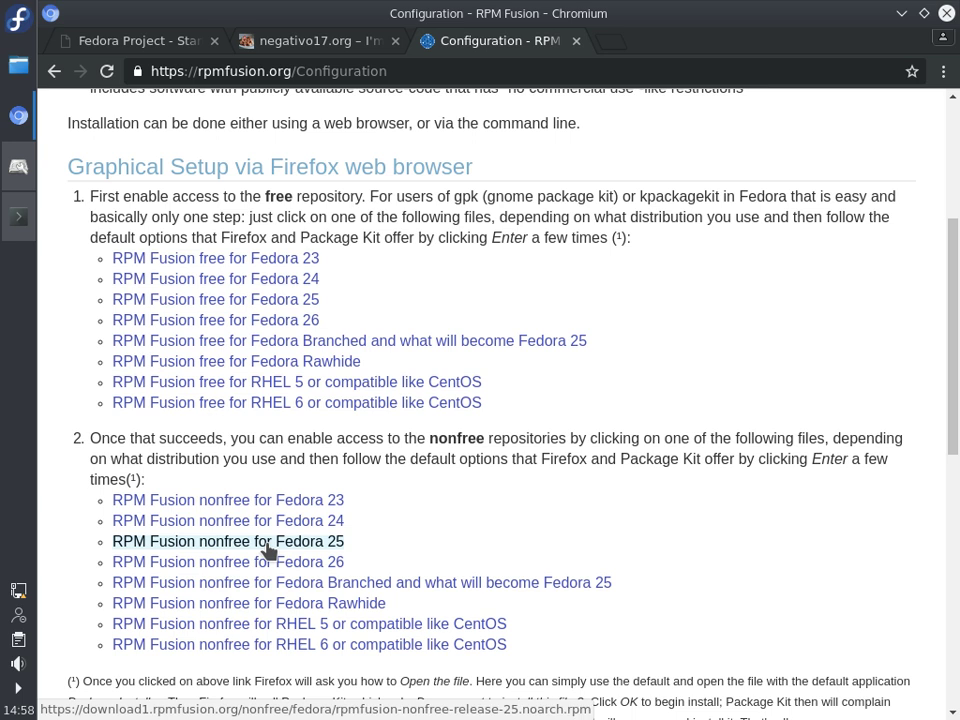
pyautogui.moveTo(945, 343); pyautogui.dragTo(950, 210)
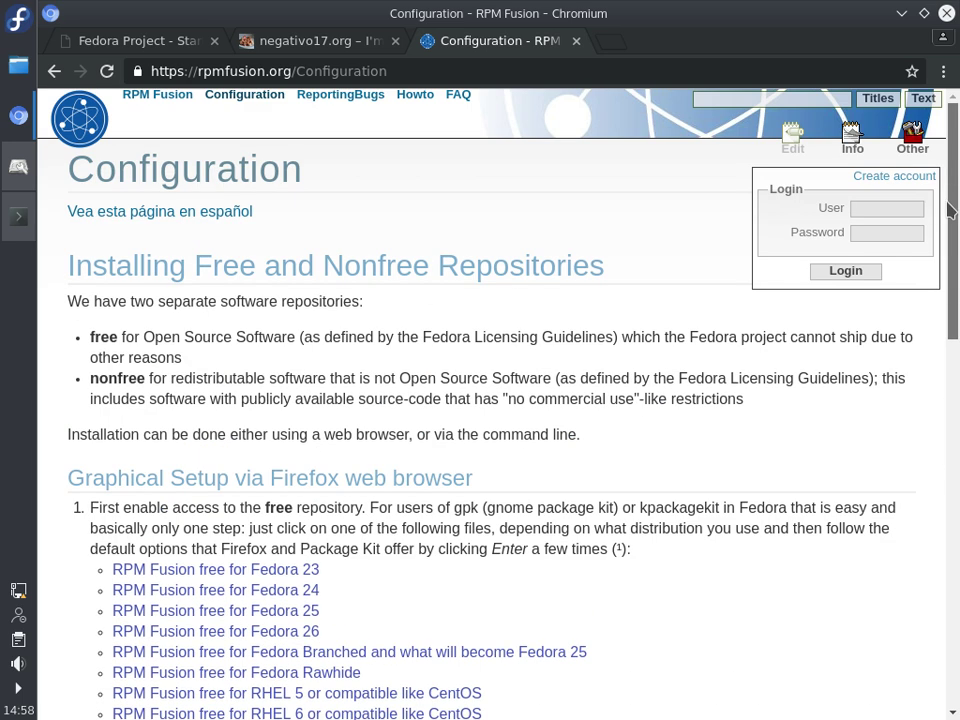
pyautogui.click(340, 48)
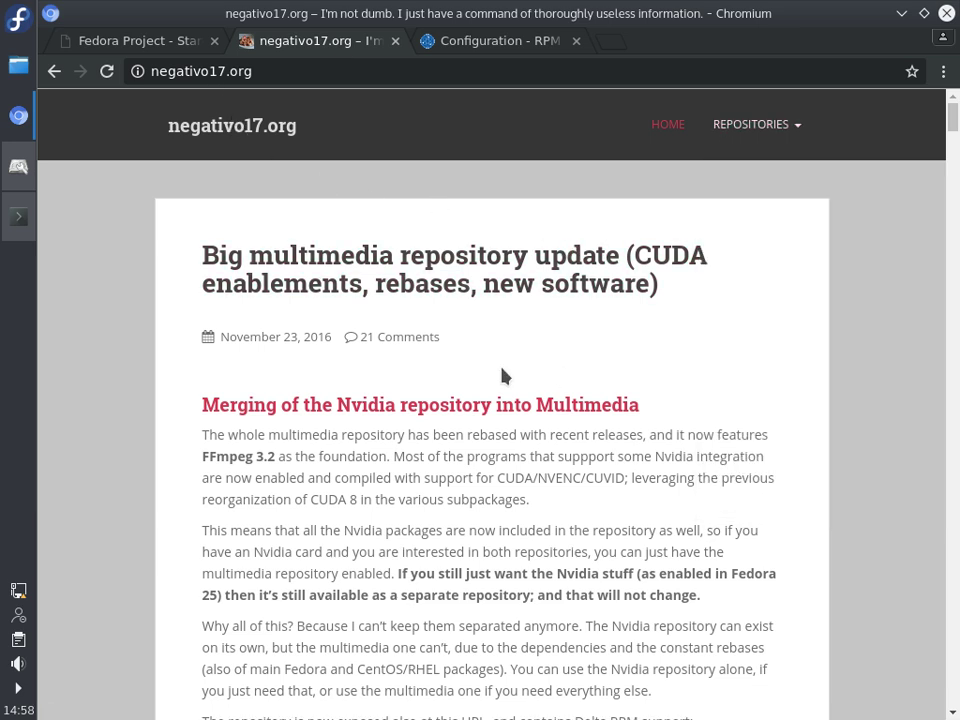
# Pick Skype from negativo17.org's Repositories menu and scroll its repository page.
pyautogui.moveTo(771, 143)
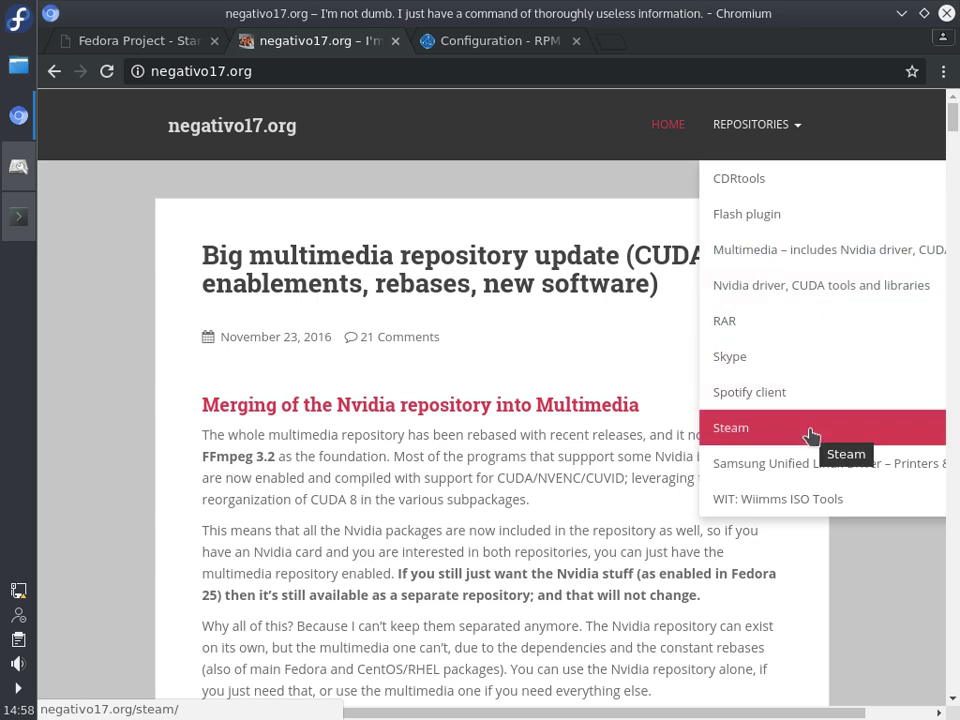
pyautogui.click(808, 355)
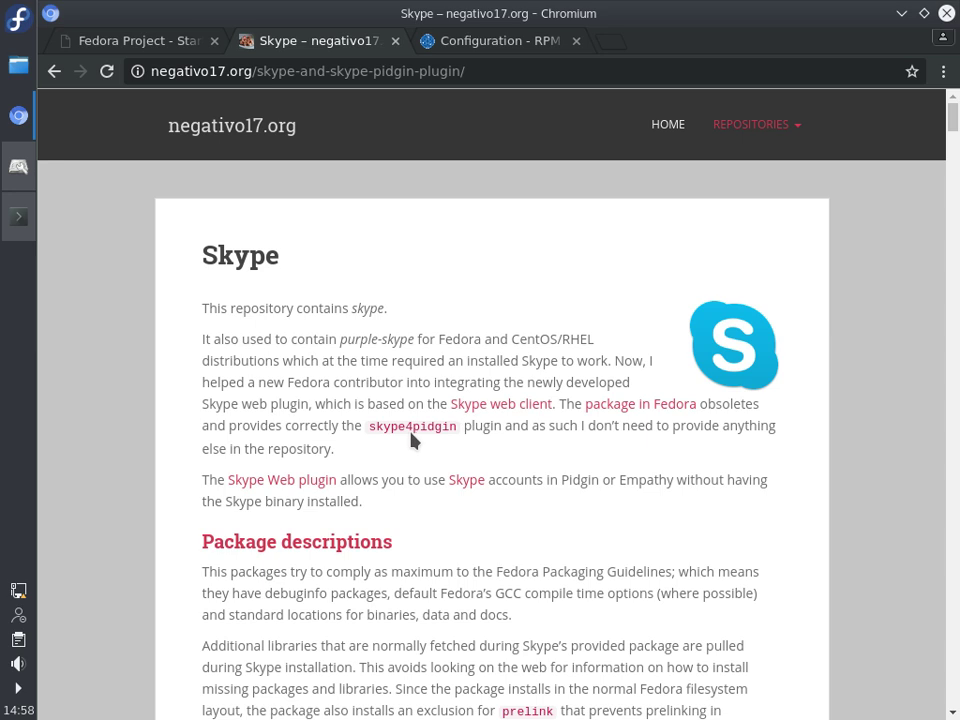
pyautogui.moveTo(951, 120); pyautogui.dragTo(786, 331)
# Load web.skype.com in a new tab, then close that tab.
pyautogui.click(612, 41)
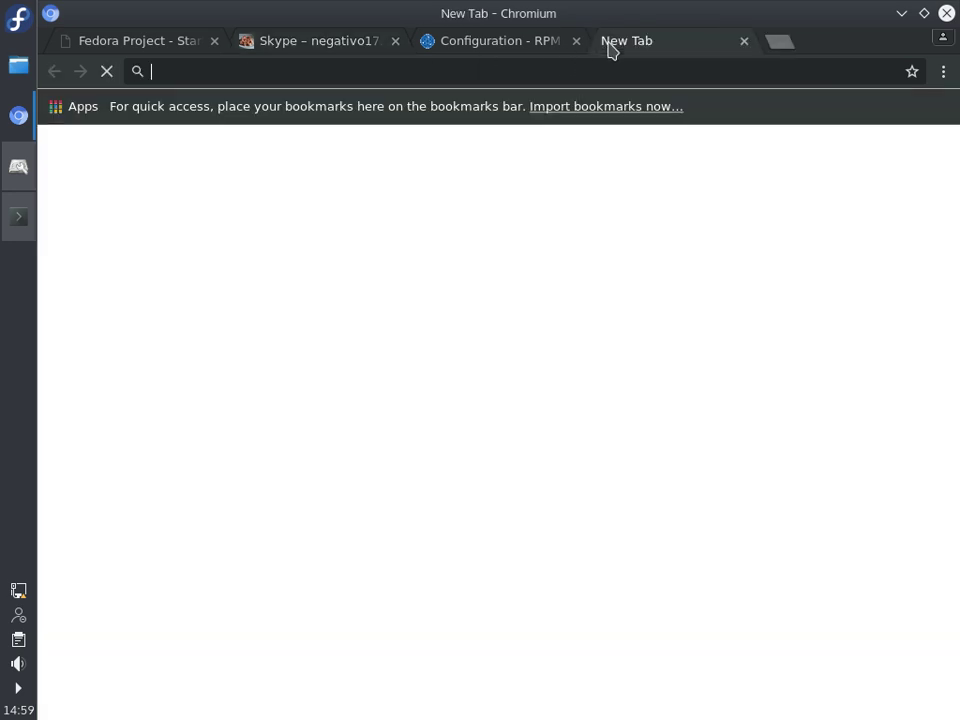
pyautogui.write('w')
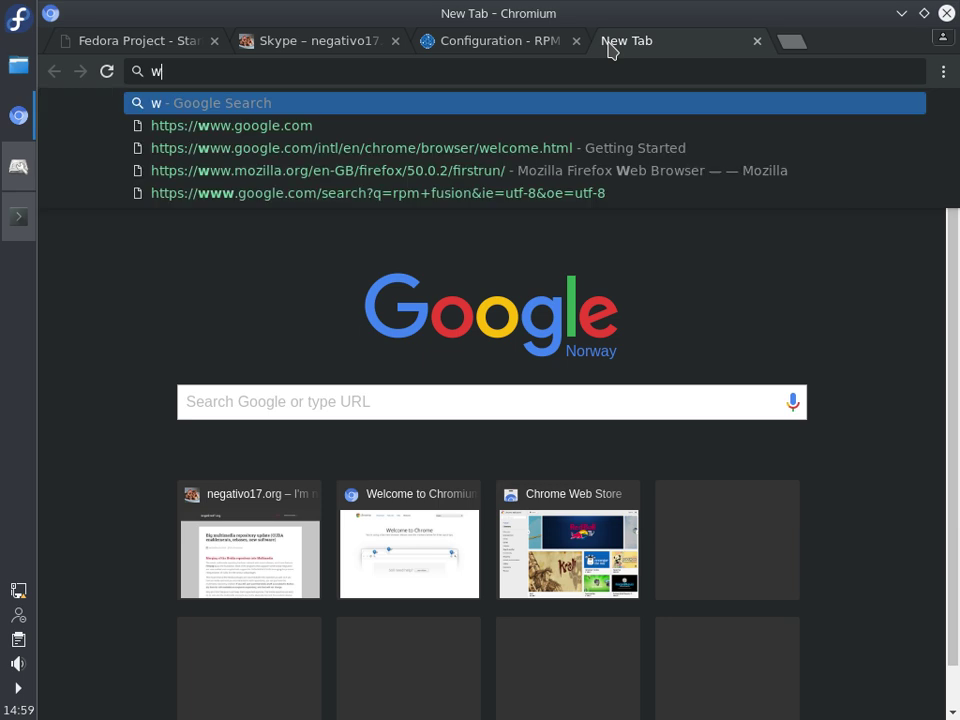
pyautogui.write('eb.sk')
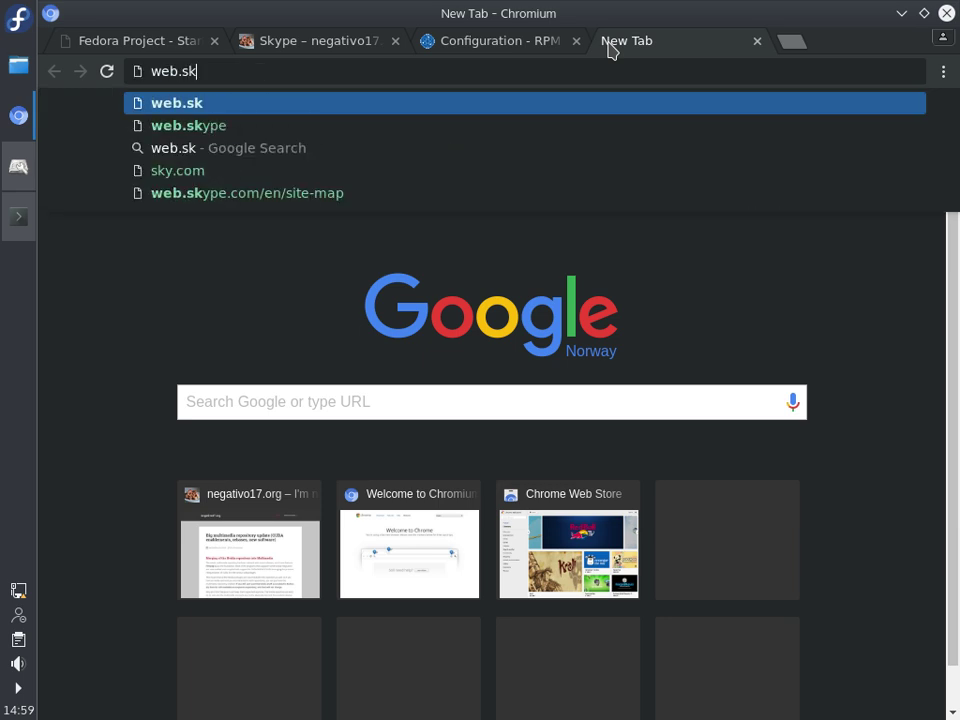
pyautogui.write('ype.com')
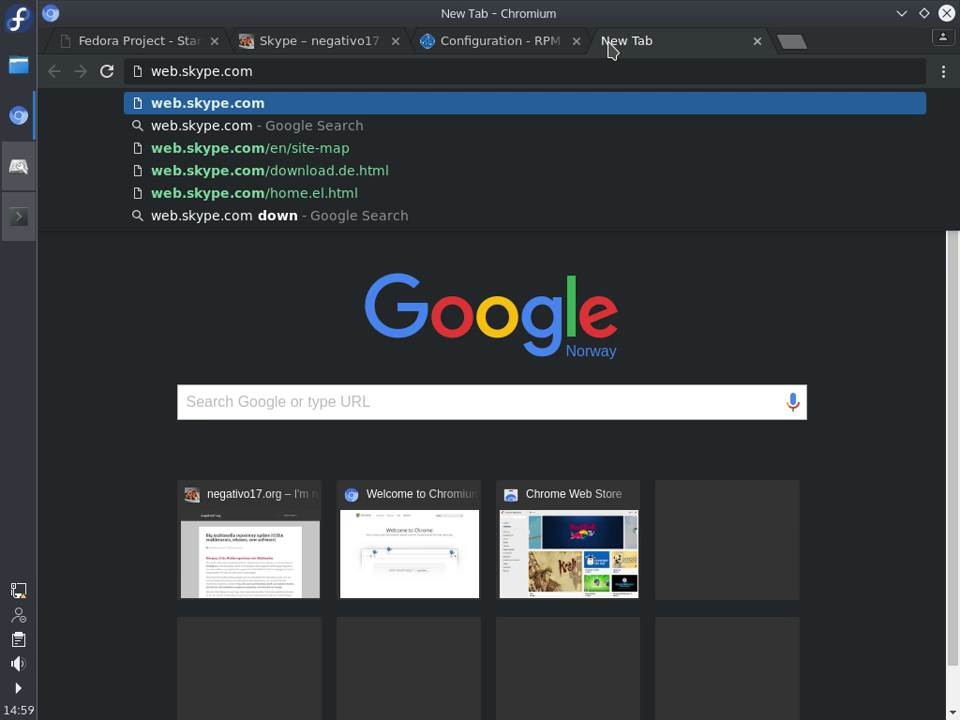
pyautogui.press('Return')
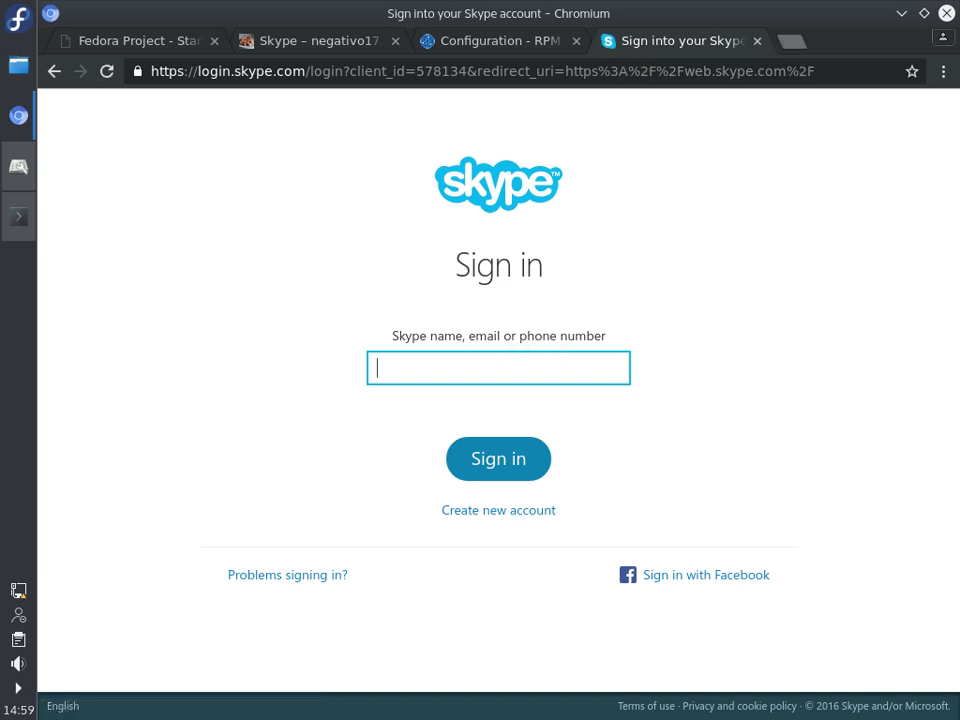
pyautogui.click(757, 41)
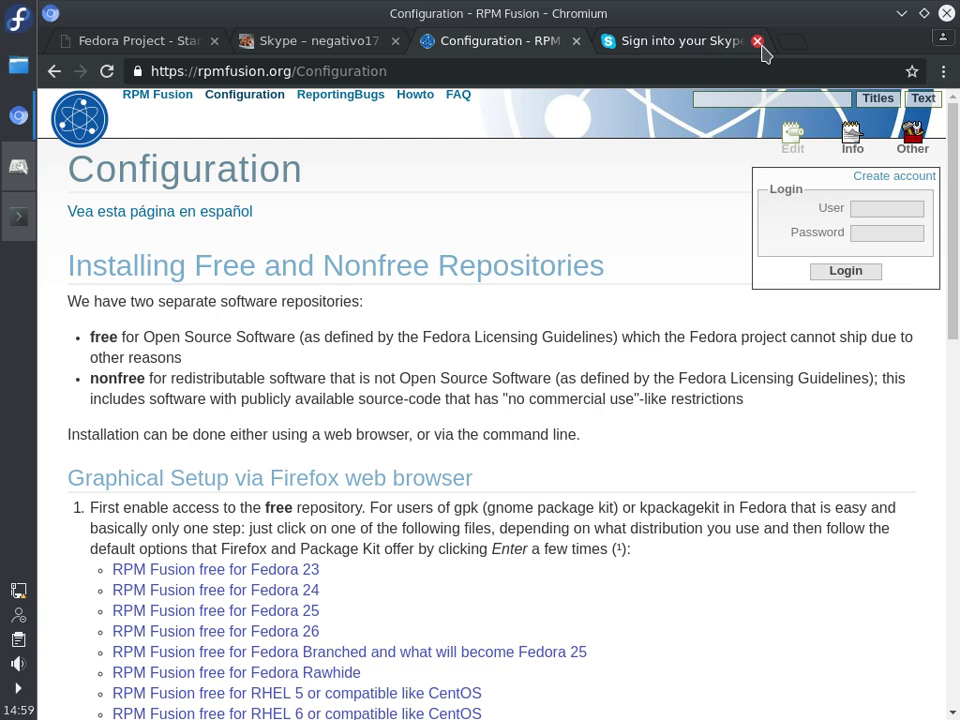
# Switch between the negativo17 Skype tab and the RPM Fusion Configuration tab, ending on Skype.
pyautogui.click(255, 42)
pyautogui.click(493, 41)
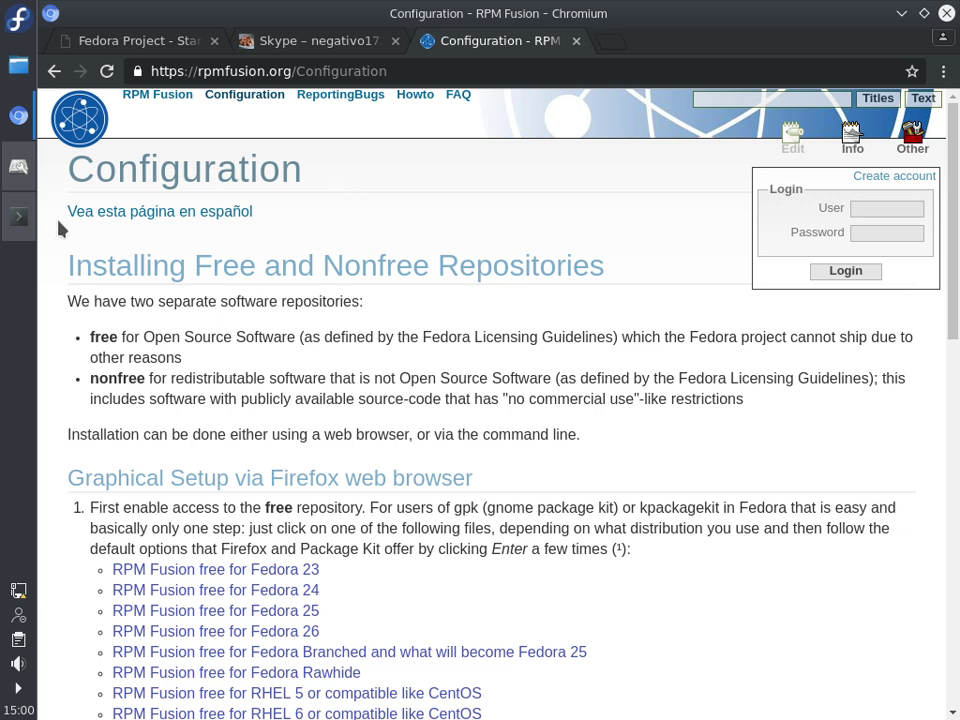
pyautogui.click(317, 45)
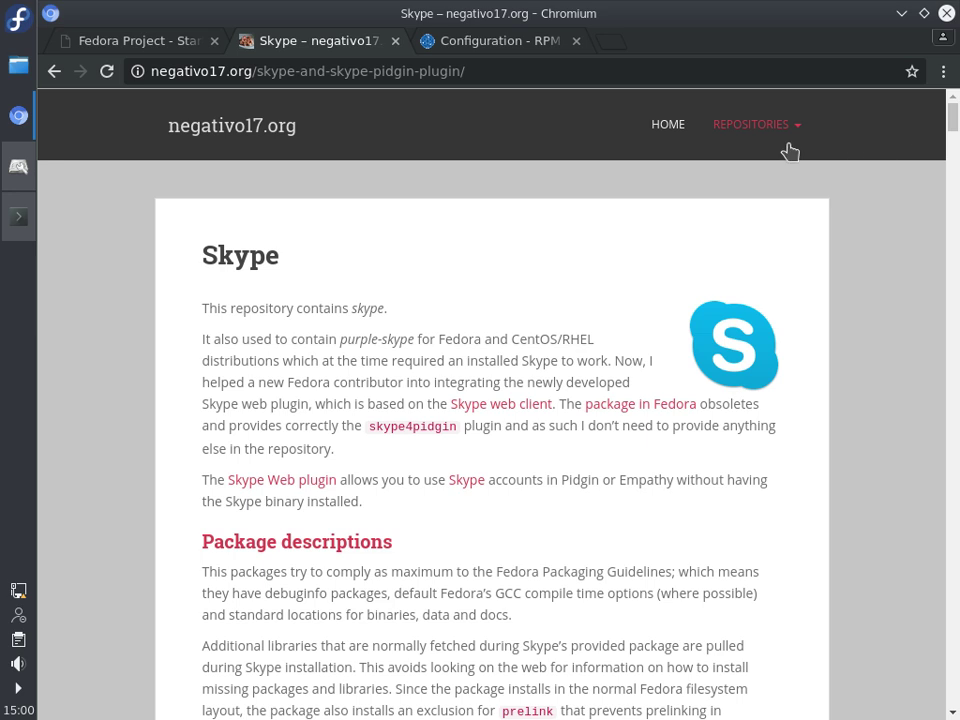
# Return negativo17.org to its homepage, show the Fedora start page tab, and minimise Chromium.
pyautogui.click(664, 126)
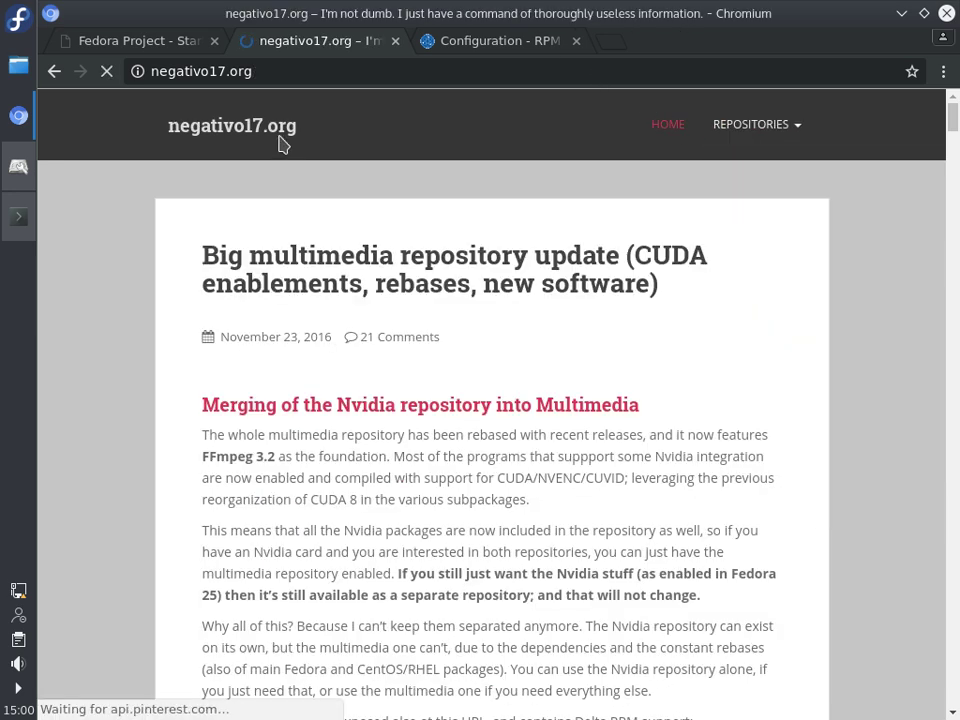
pyautogui.click(102, 41)
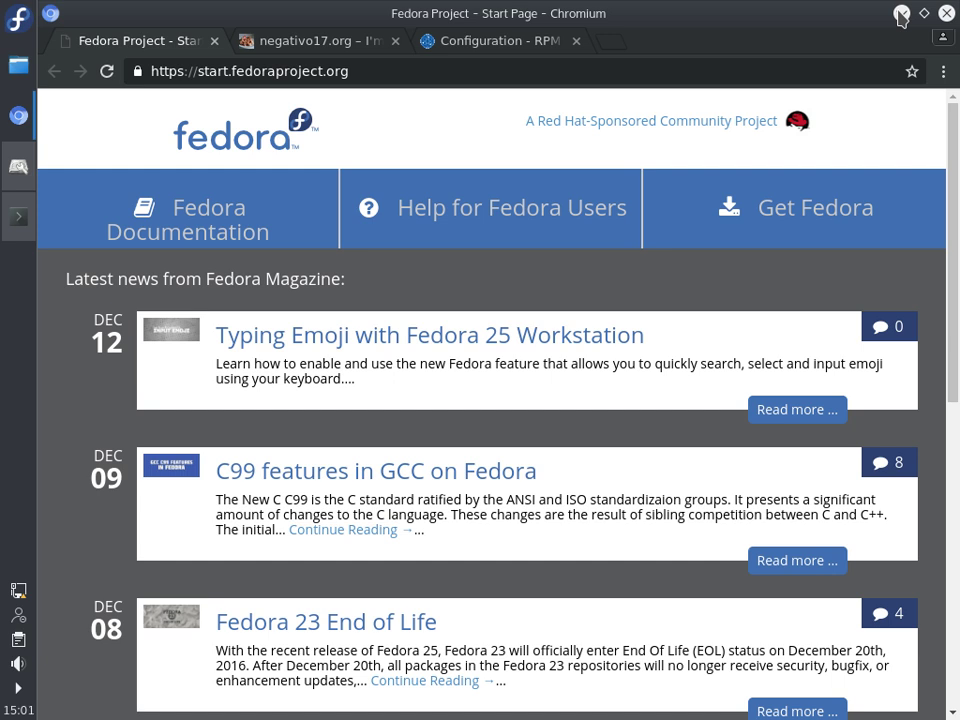
pyautogui.click(901, 14)
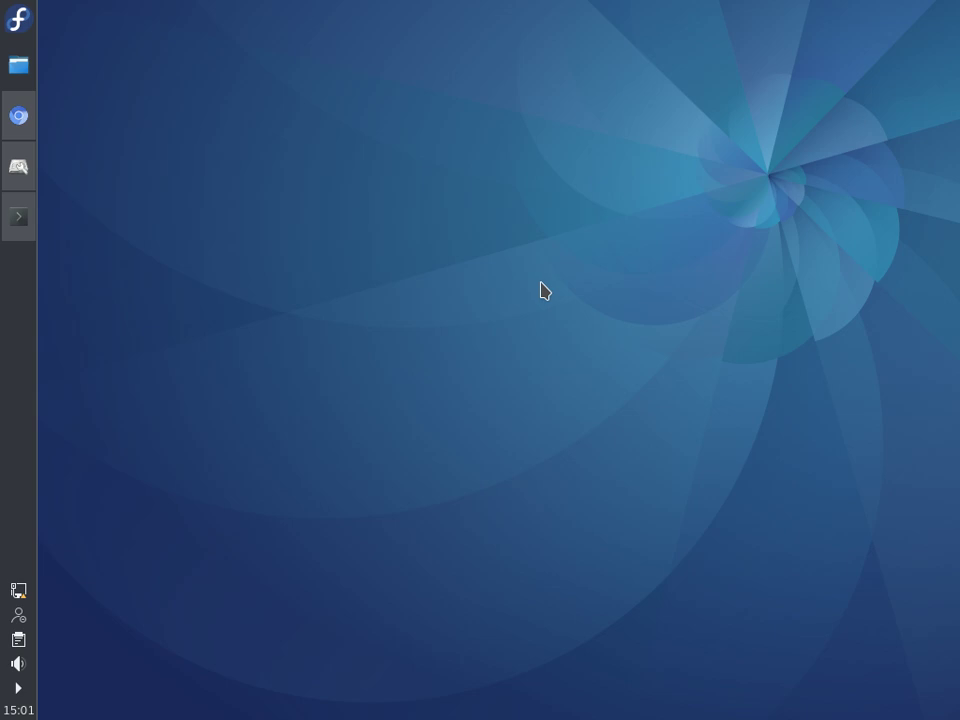
# Open GNOME Disks on the 17 GB hard disk and nudge its window into place.
pyautogui.click(30, 175)
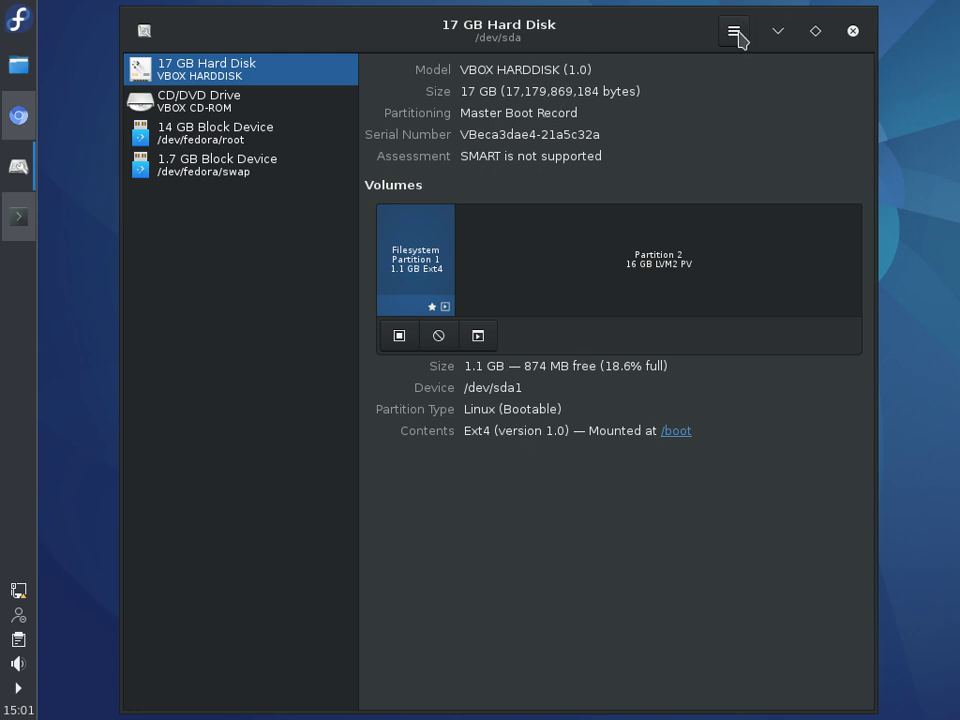
pyautogui.moveTo(658, 41)
pyautogui.mouseDown()
pyautogui.moveTo(673, 32)
pyautogui.moveTo(664, 35)
pyautogui.mouseUp()
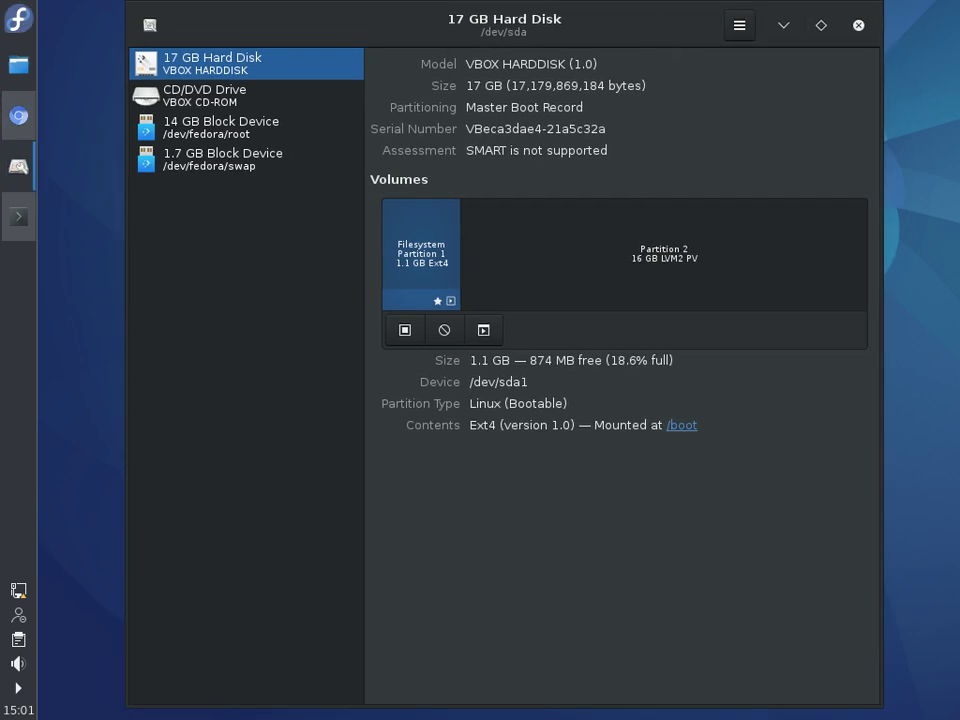
pyautogui.click(17, 17)
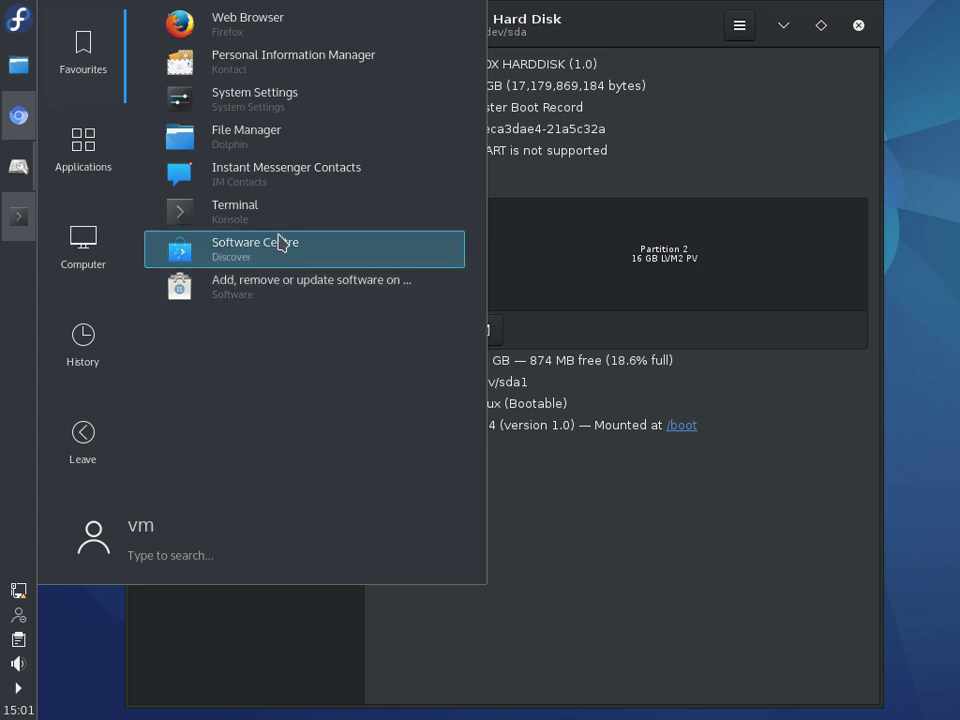
# In System Settings' Application Style, view widget and window decoration pages, ending on GTK style (Adwaita-dark).
pyautogui.click(282, 109)
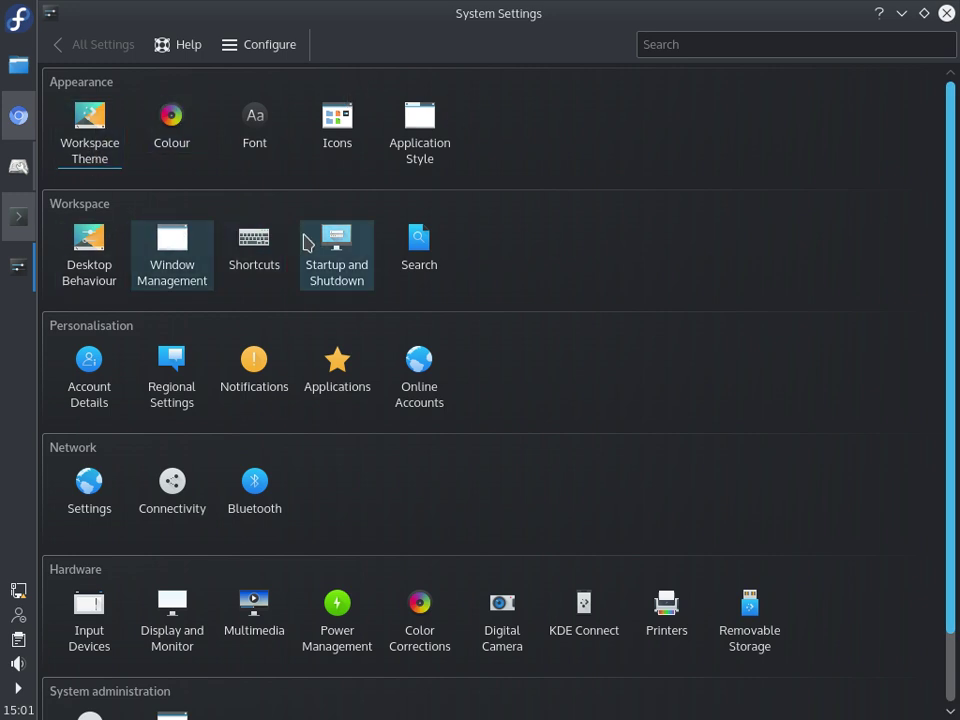
pyautogui.moveTo(175, 263)
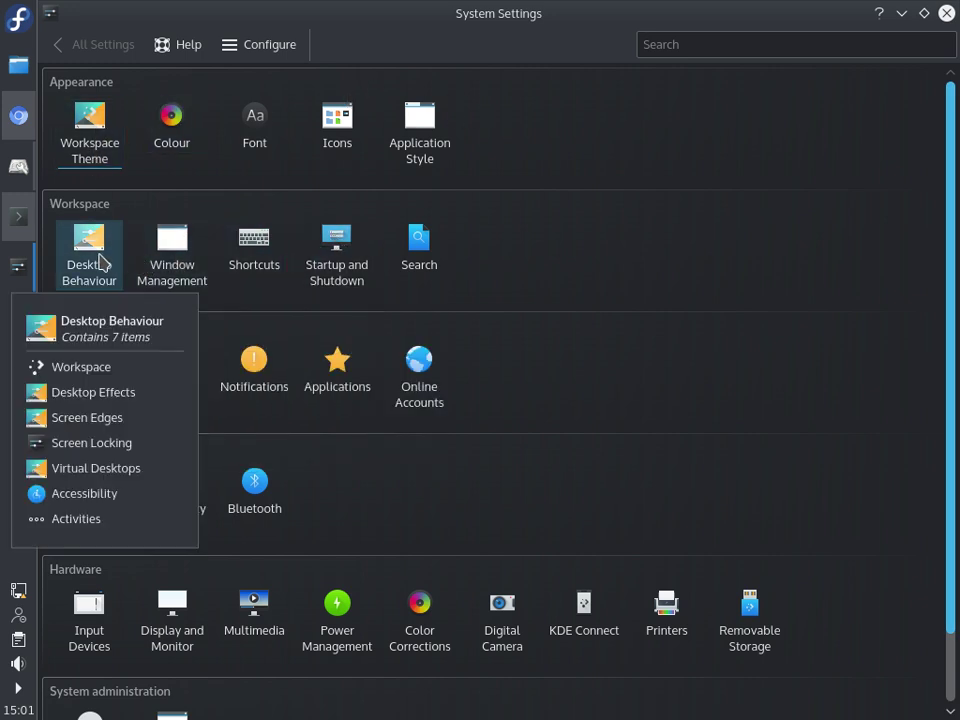
pyautogui.click(433, 141)
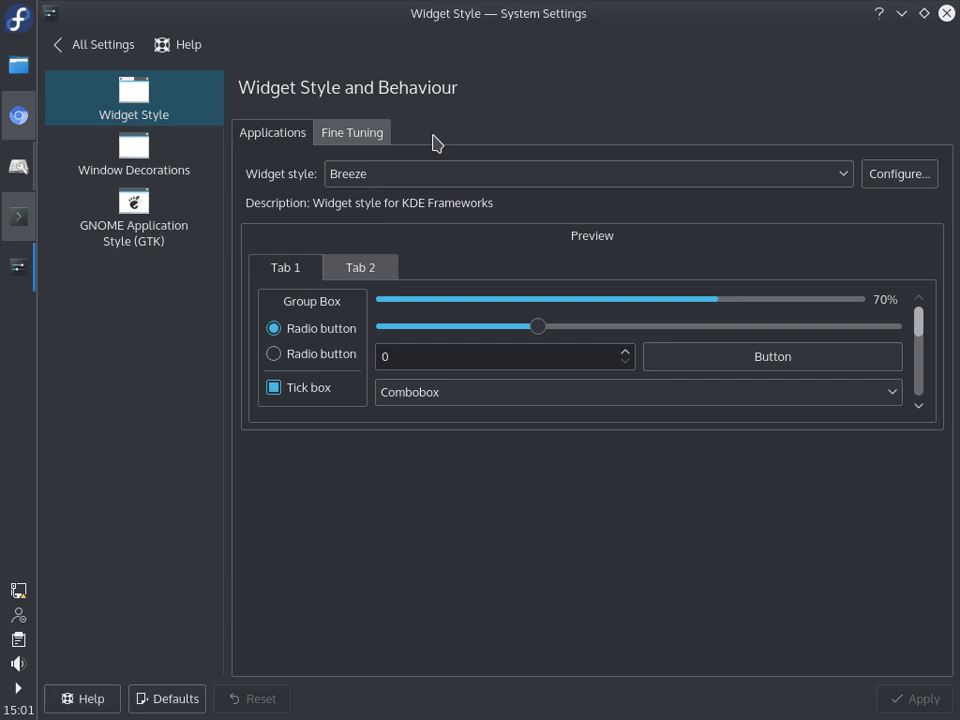
pyautogui.click(139, 236)
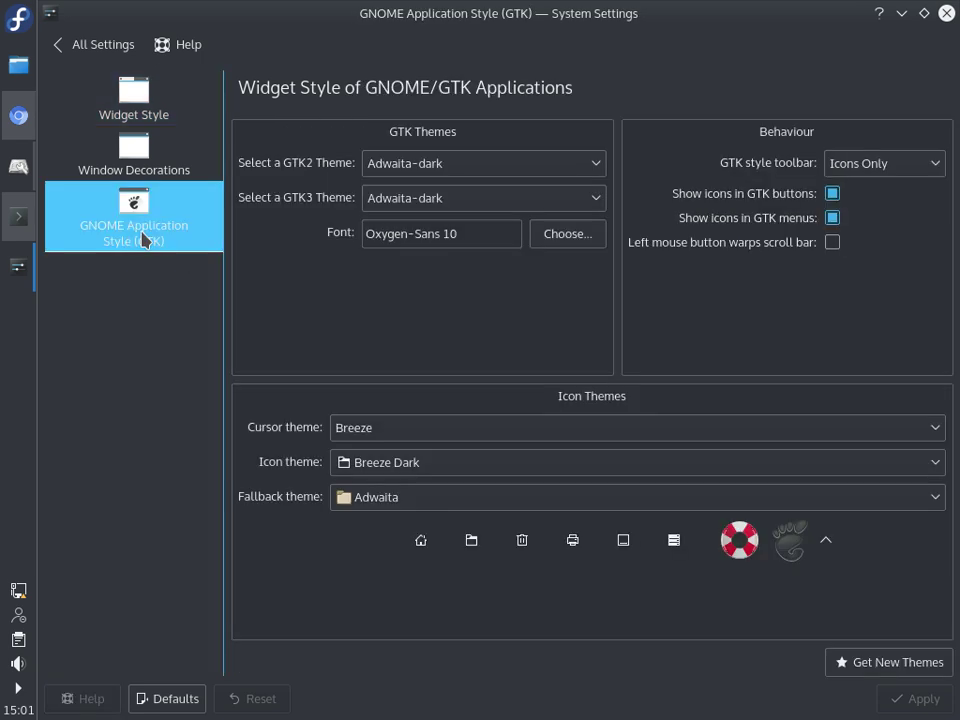
pyautogui.click(145, 119)
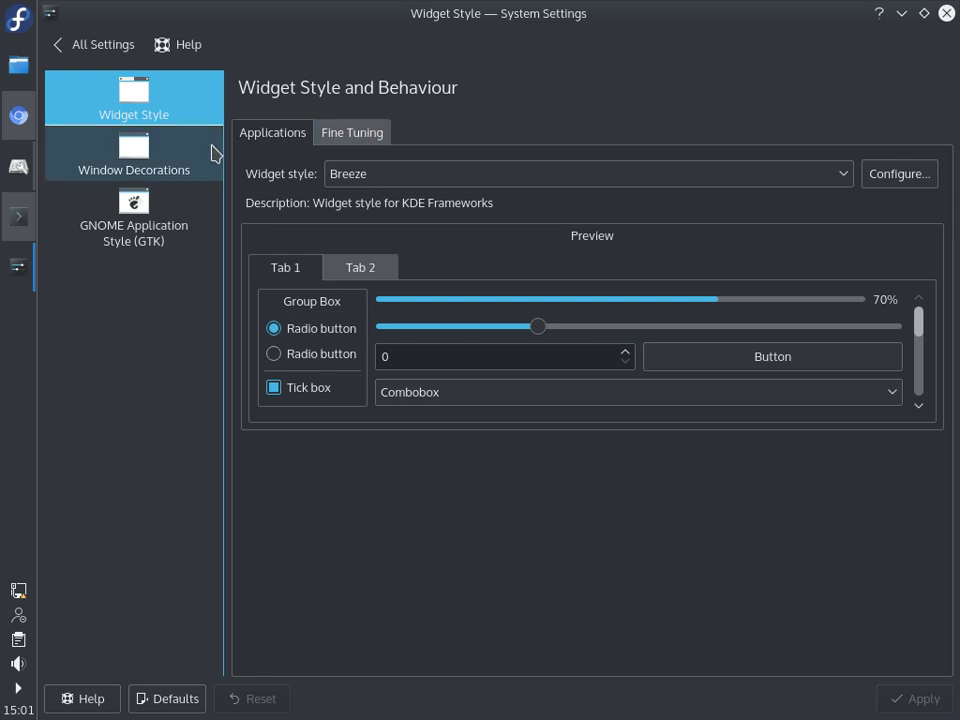
pyautogui.click(170, 150)
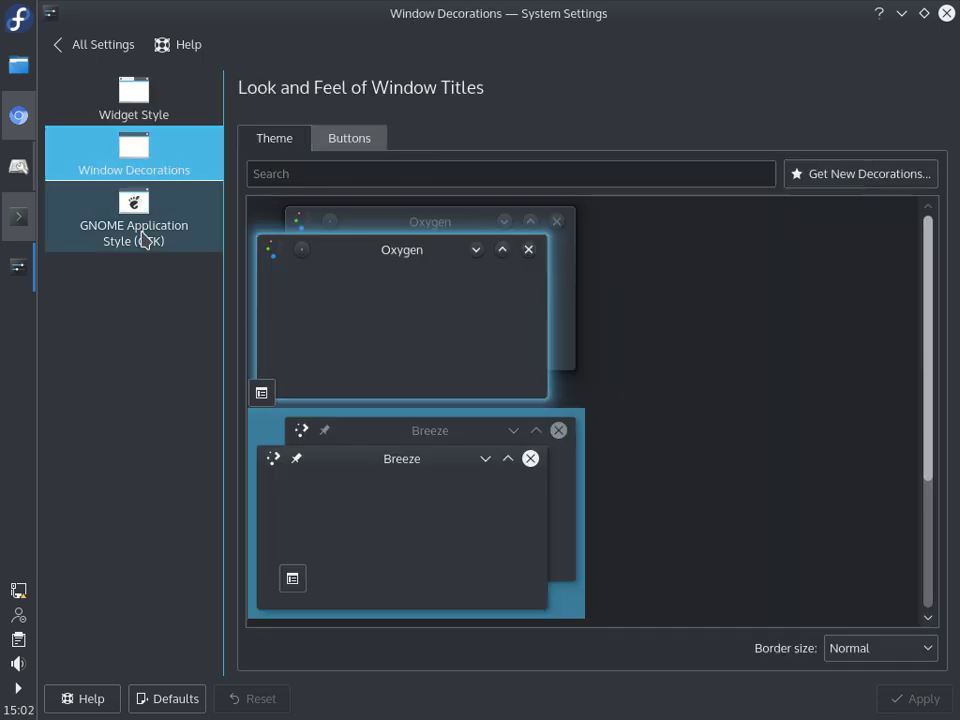
pyautogui.click(135, 238)
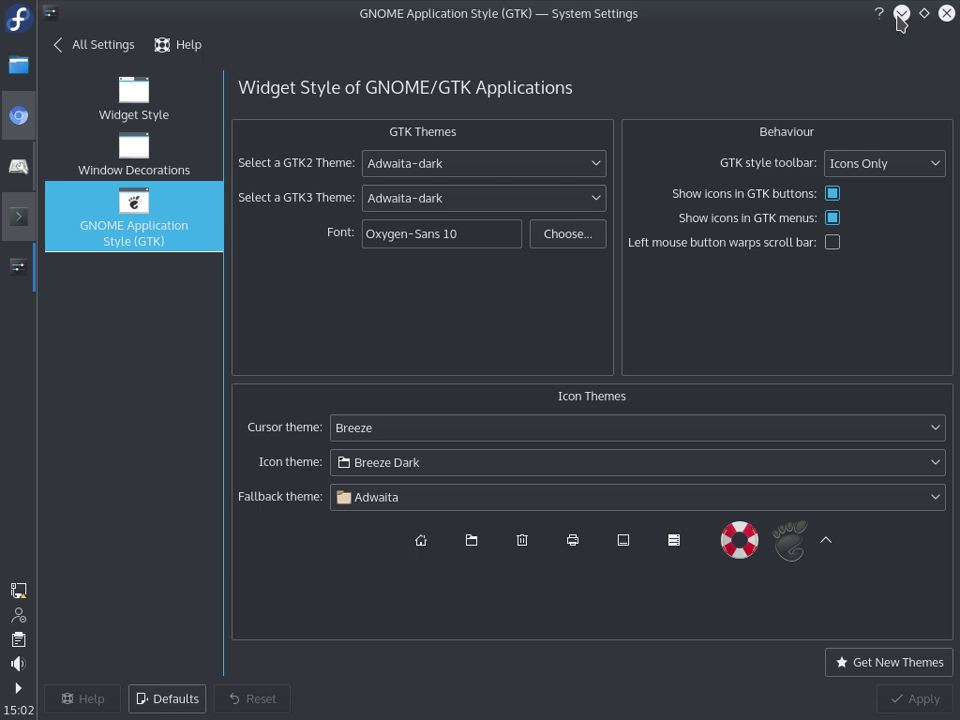
# Keep Adwaita-dark as the GTK2 theme and minimise System Settings to reveal GNOME Disks.
pyautogui.click(598, 168)
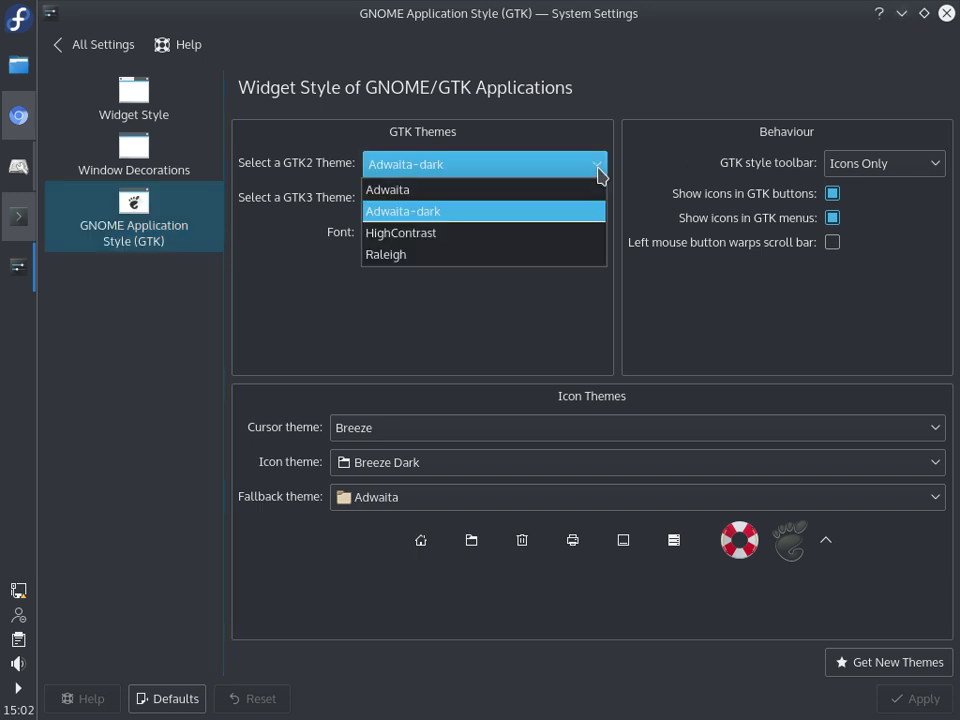
pyautogui.click(598, 168)
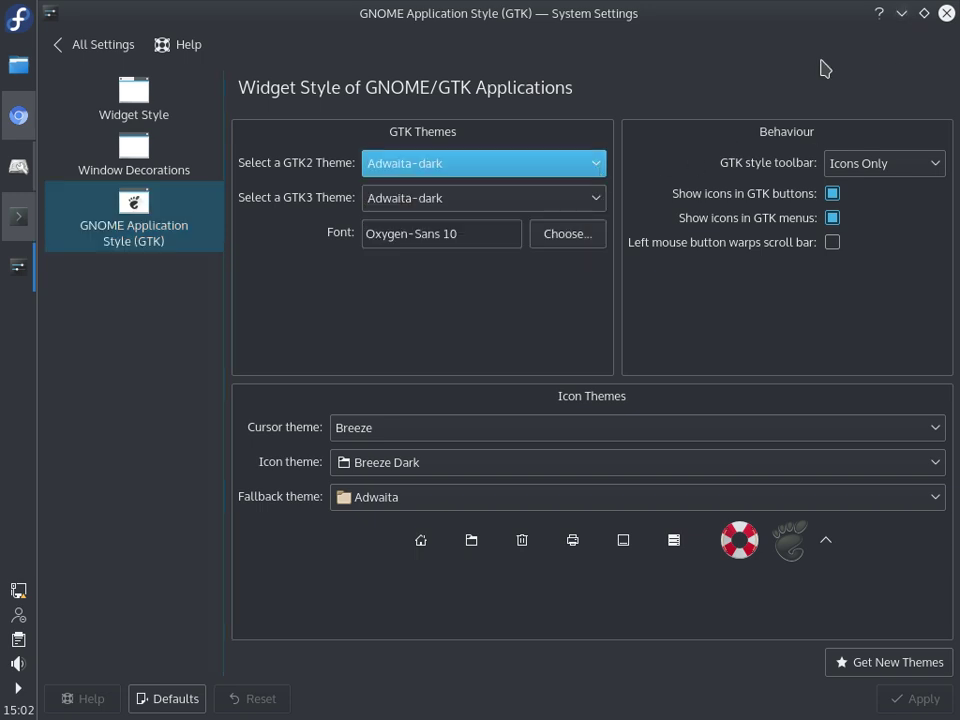
pyautogui.click(902, 14)
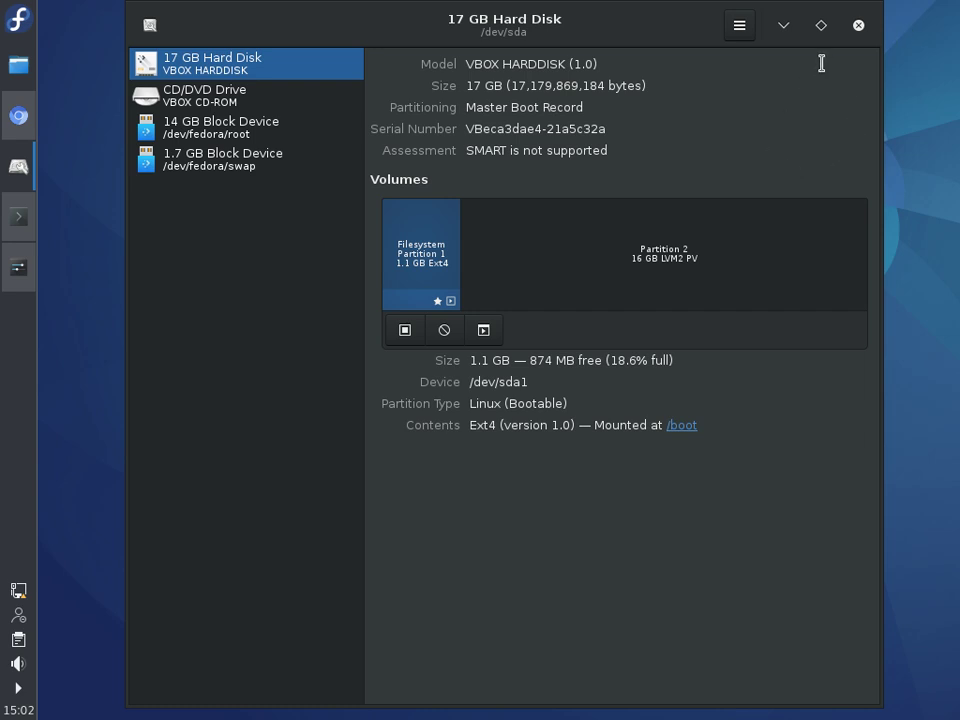
# Close GNOME Disks, Konsole and Chromium, then restore System Settings to its All Settings overview.
pyautogui.click(858, 25)
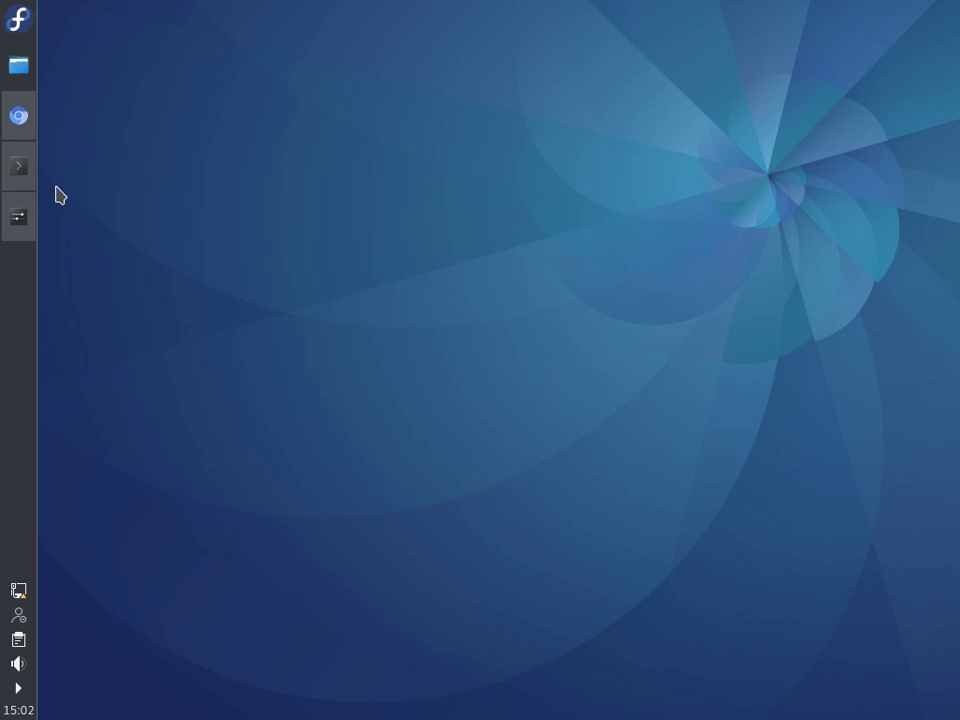
pyautogui.click(19, 170)
pyautogui.click(20, 178)
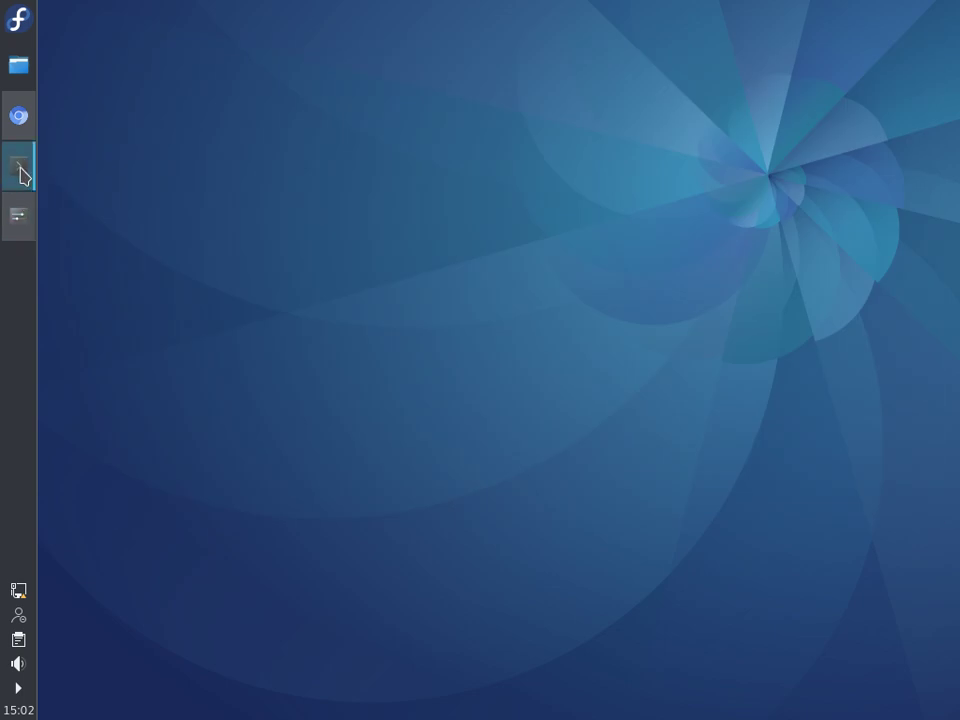
pyautogui.click(21, 171)
pyautogui.click(924, 56)
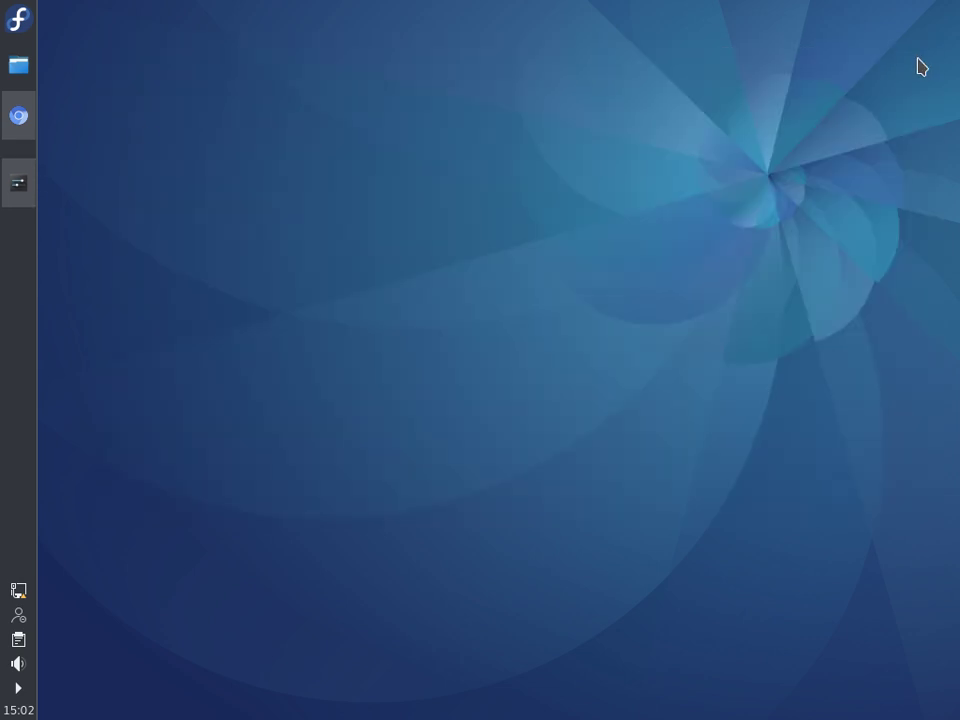
pyautogui.click(22, 118)
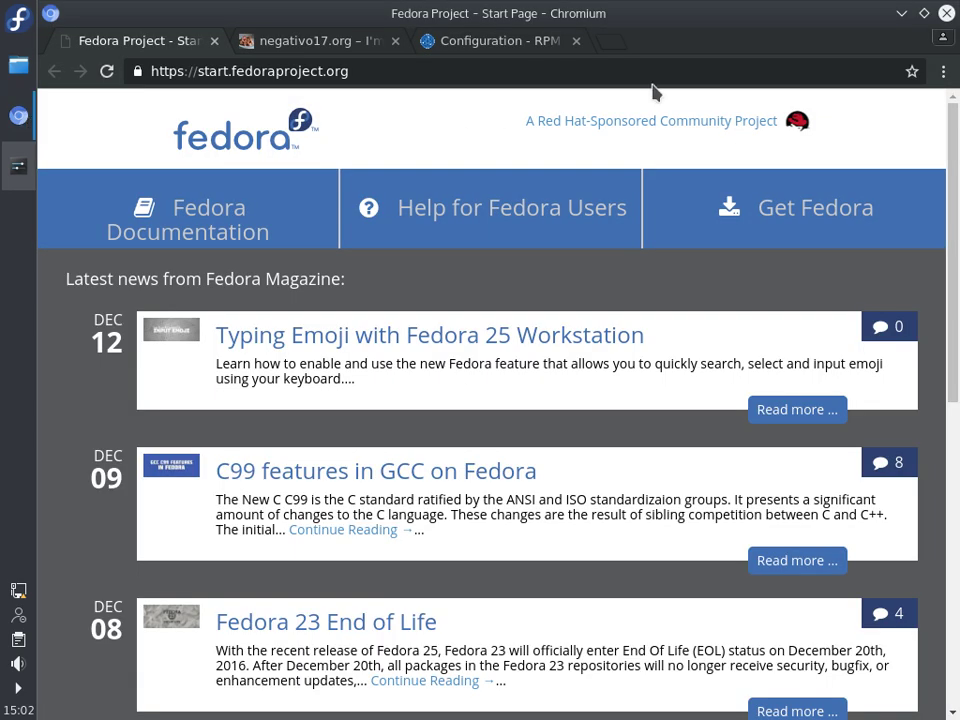
pyautogui.click(947, 17)
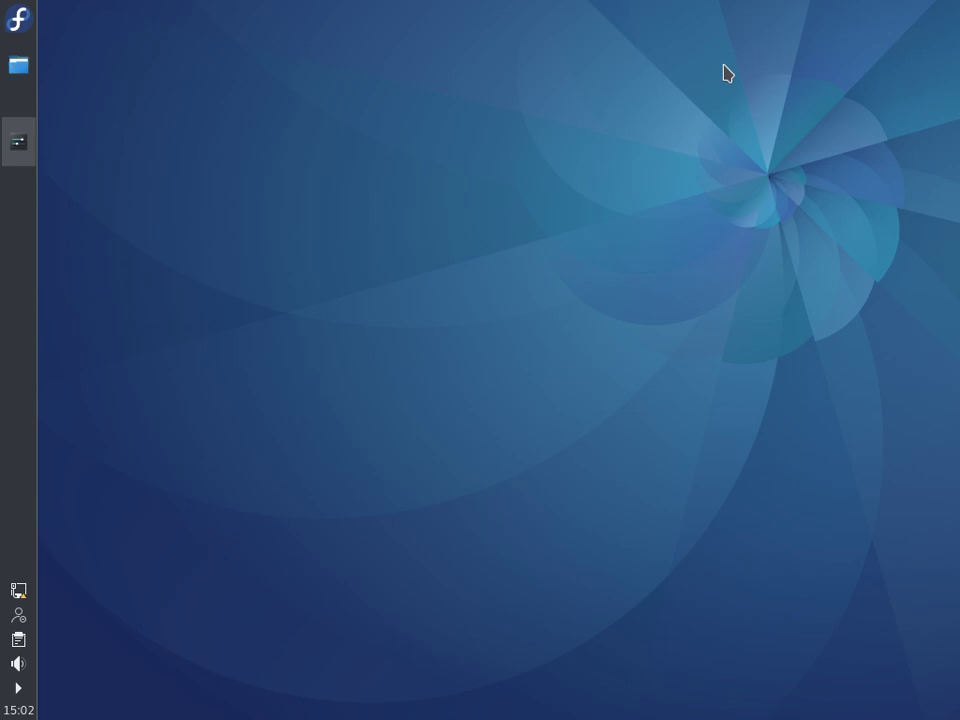
pyautogui.click(22, 118)
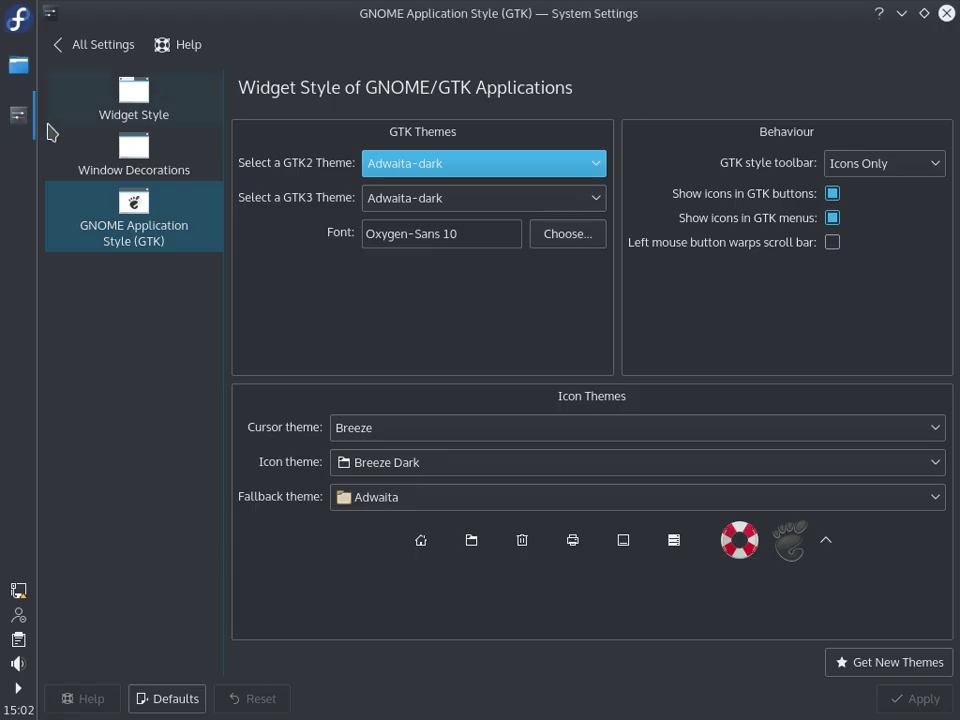
pyautogui.click(98, 46)
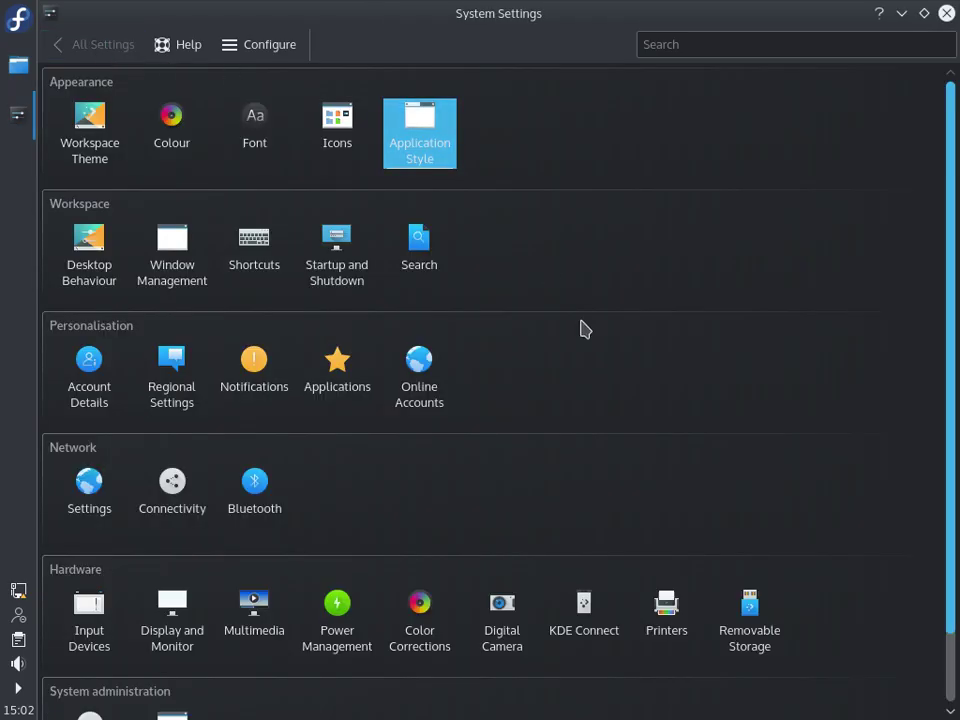
# Close System Settings and launch Discover from the launcher's Applications list.
pyautogui.moveTo(949, 118)
pyautogui.mouseDown()
pyautogui.moveTo(948, 162)
pyautogui.moveTo(945, 118)
pyautogui.mouseUp()
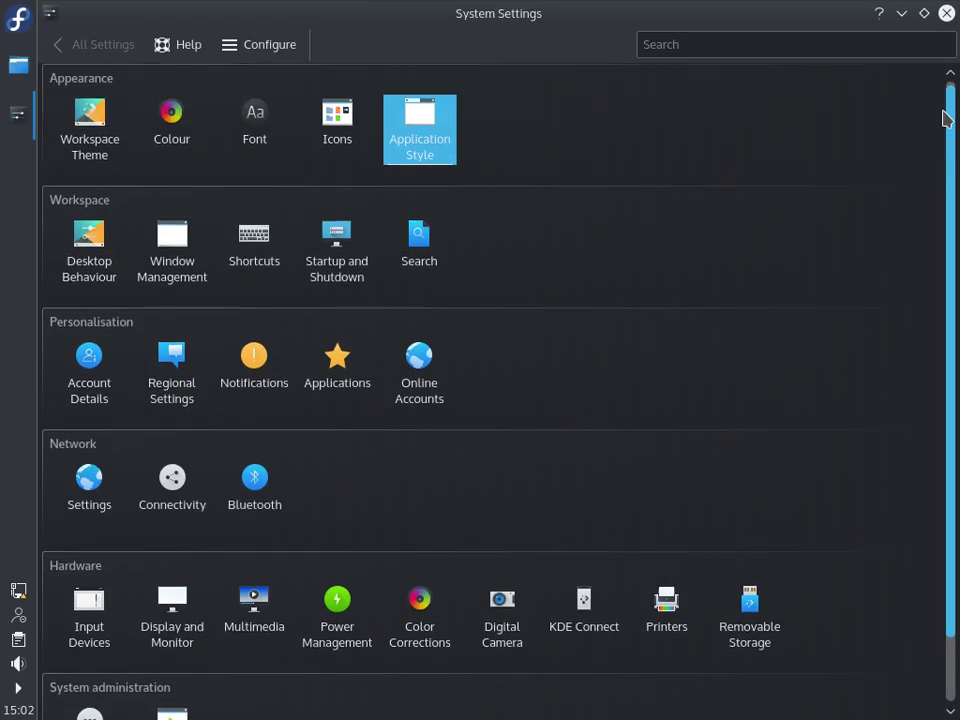
pyautogui.click(946, 14)
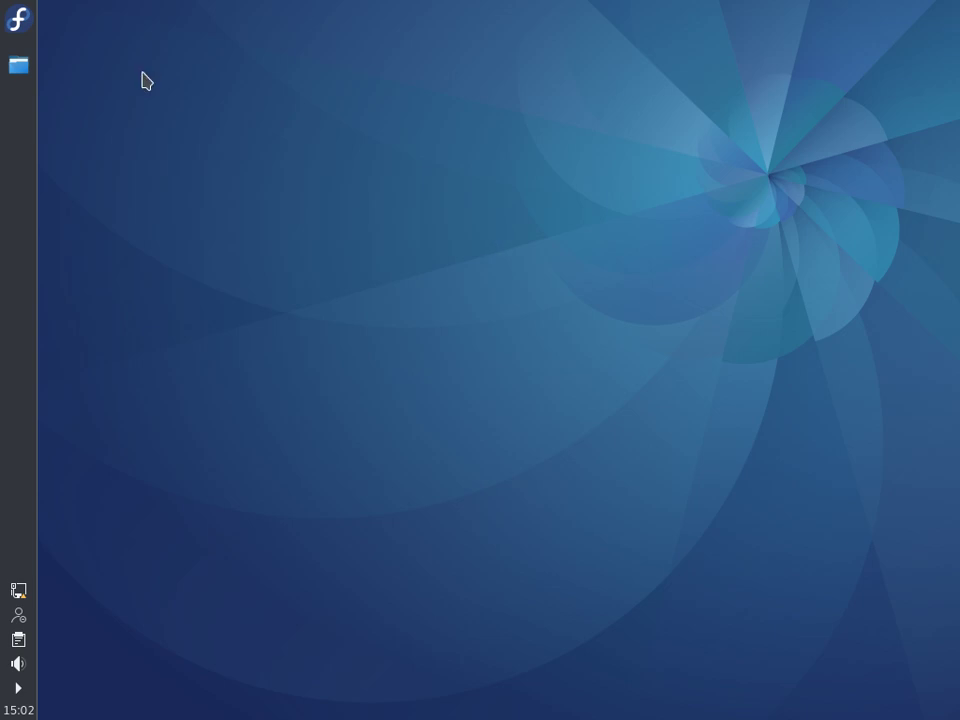
pyautogui.click(22, 34)
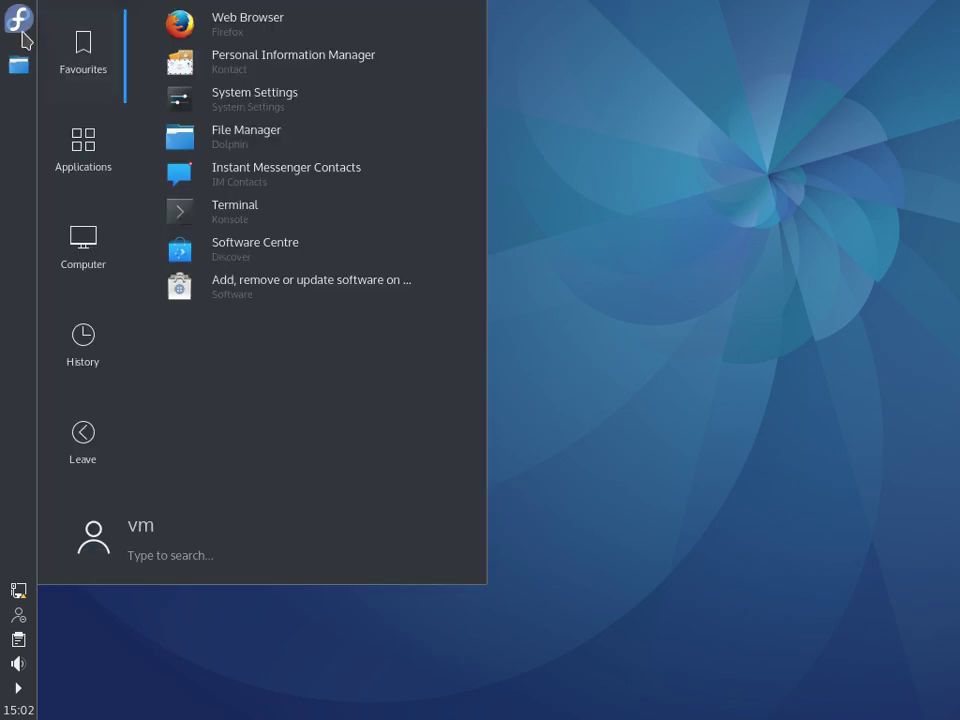
pyautogui.click(90, 152)
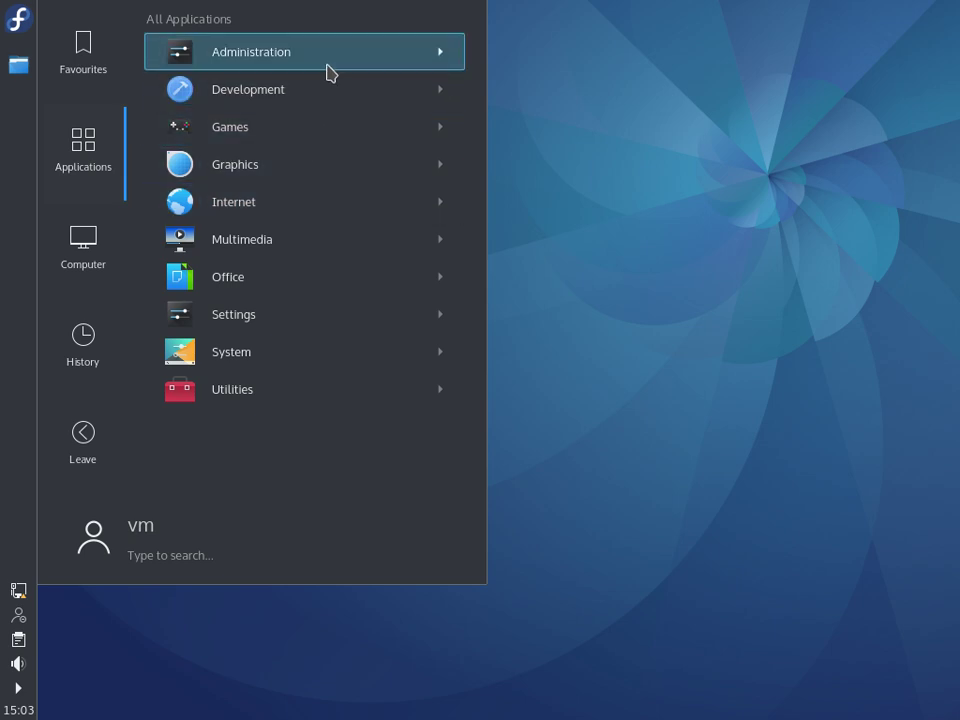
pyautogui.moveTo(86, 79)
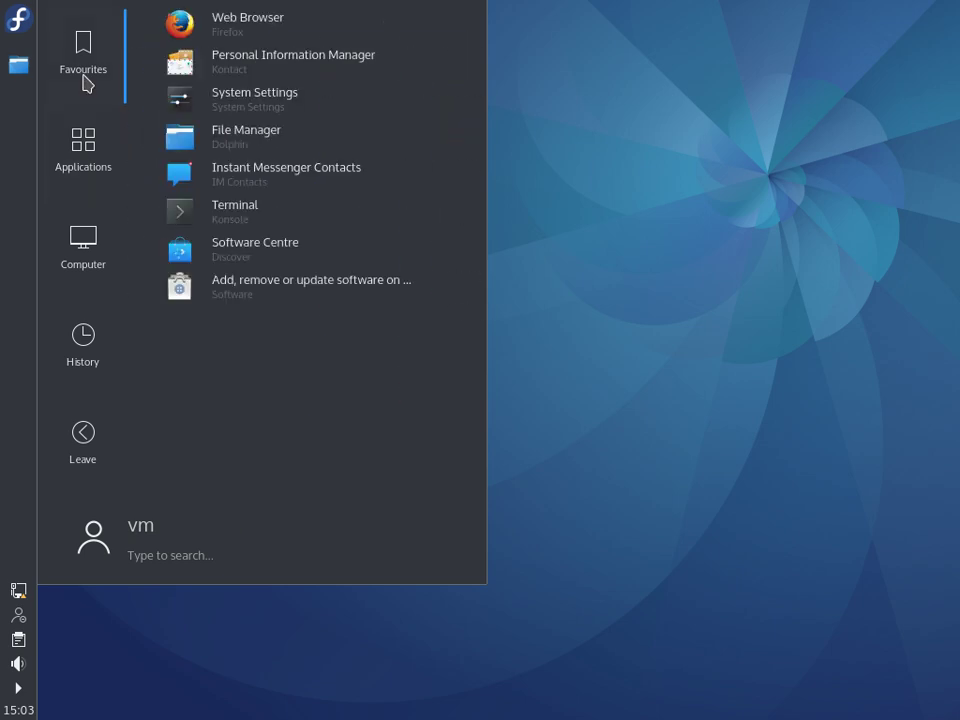
pyautogui.click(271, 252)
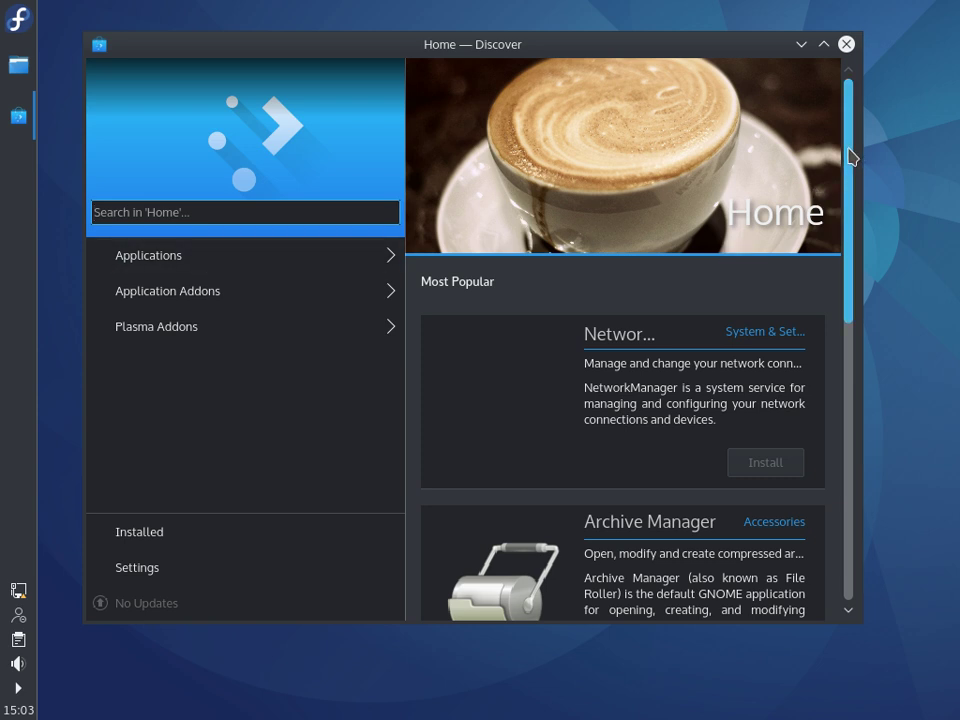
# Browse Discover's Applications category and search for 'steam', then clear the search.
pyautogui.moveTo(851, 154); pyautogui.dragTo(861, 114)
pyautogui.click(249, 274)
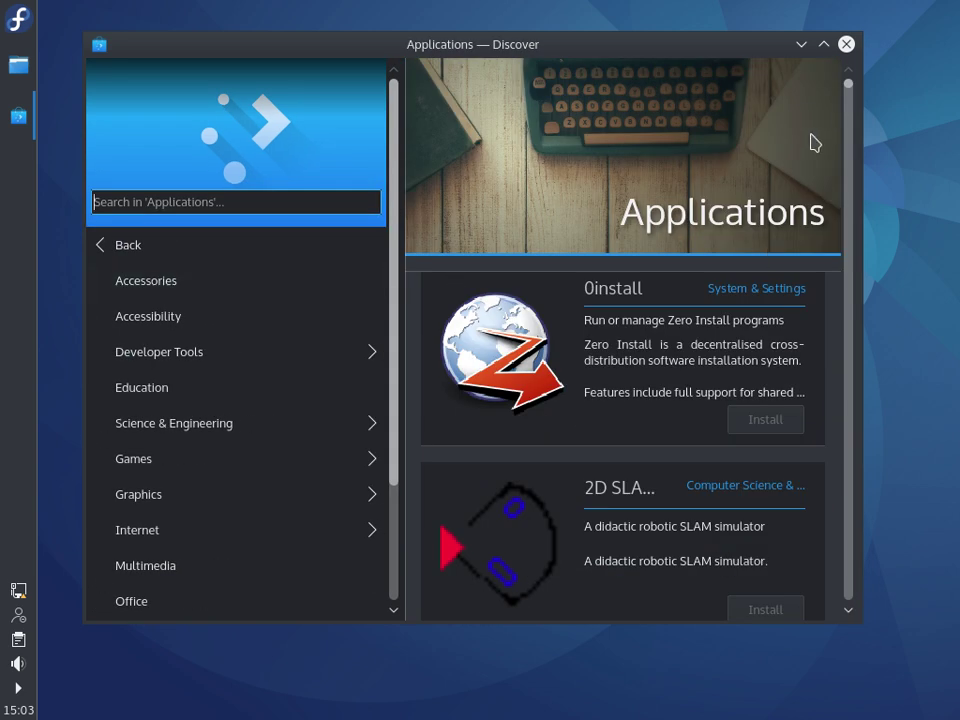
pyautogui.moveTo(851, 88)
pyautogui.mouseDown()
pyautogui.moveTo(852, 97)
pyautogui.moveTo(851, 86)
pyautogui.mouseUp()
pyautogui.write('steam')
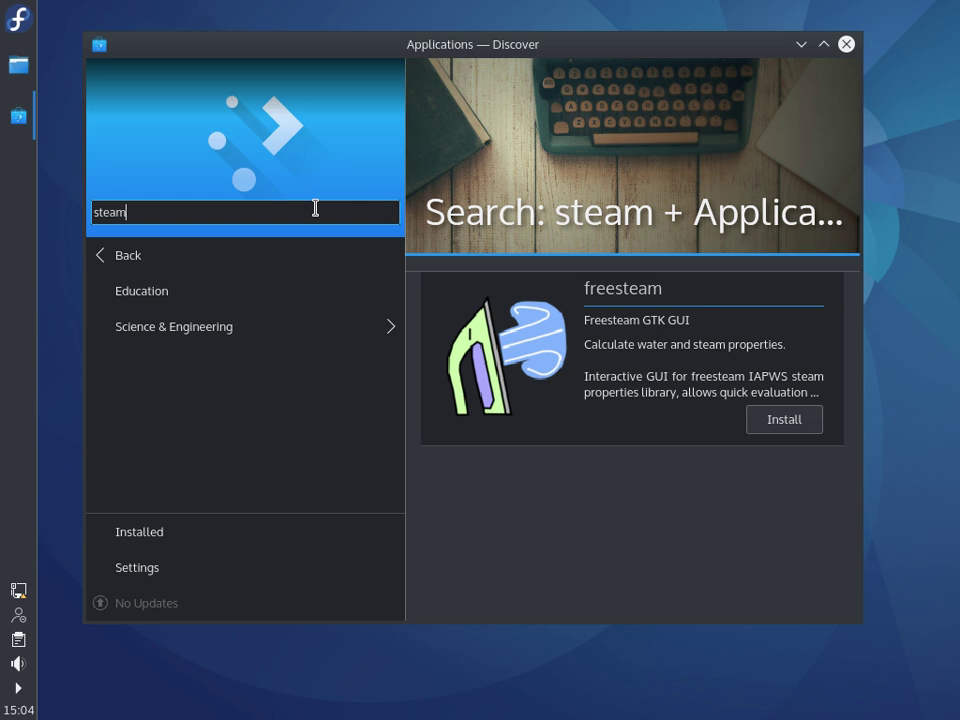
pyautogui.press('BackSpace')
pyautogui.press('BackSpace')
pyautogui.press('BackSpace')
pyautogui.press('BackSpace')
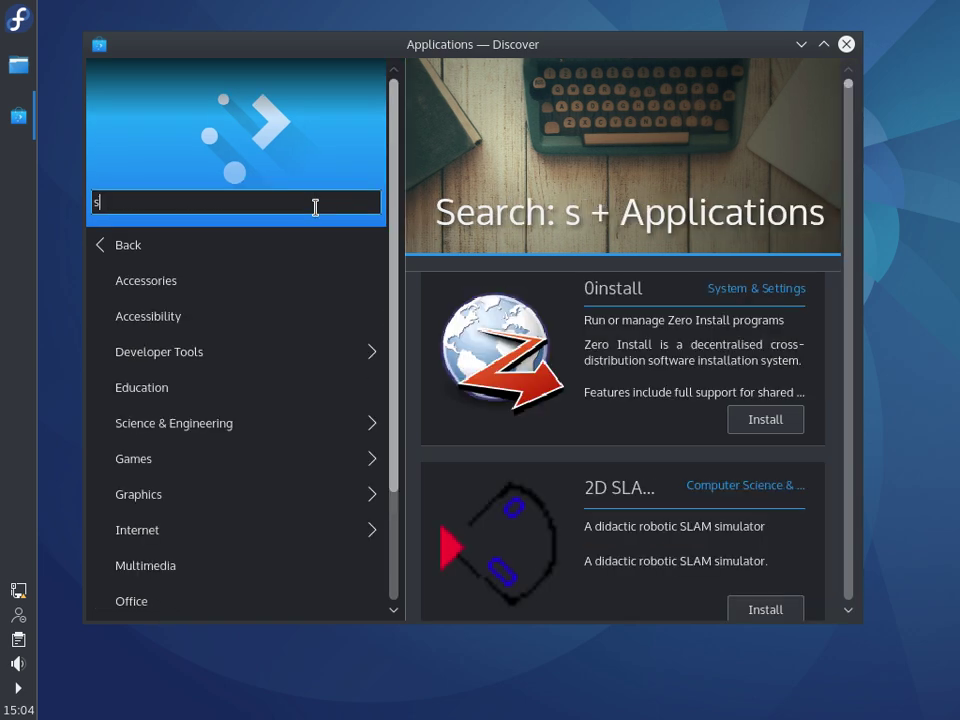
pyautogui.press('BackSpace')
# Search 'chromium', finding only Chromium B.S.U., then open the repository Settings page.
pyautogui.write('chr')
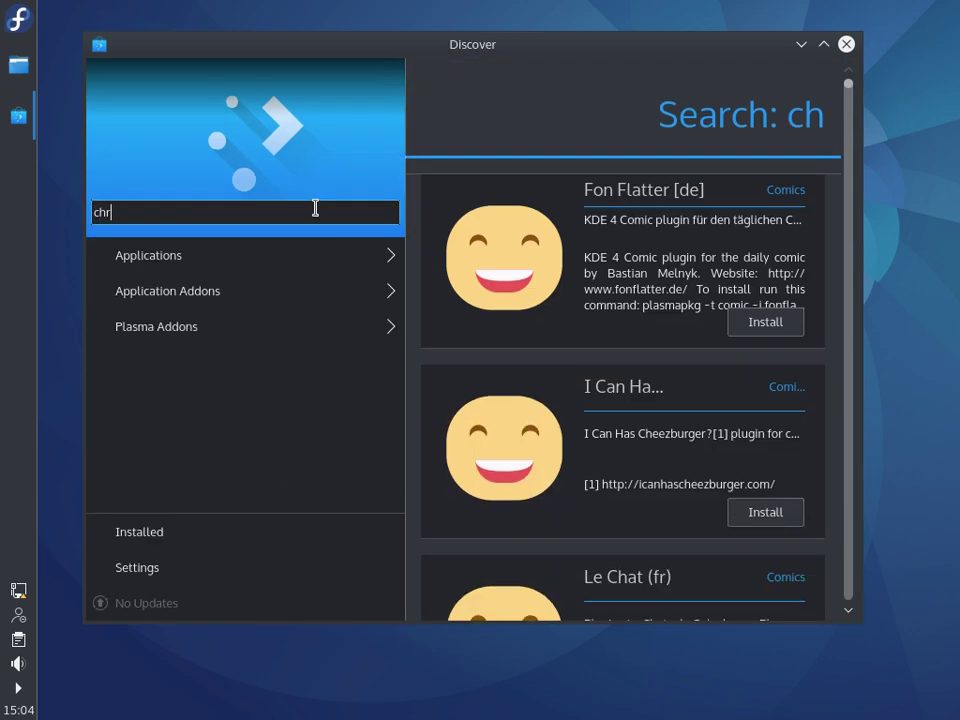
pyautogui.write('omium')
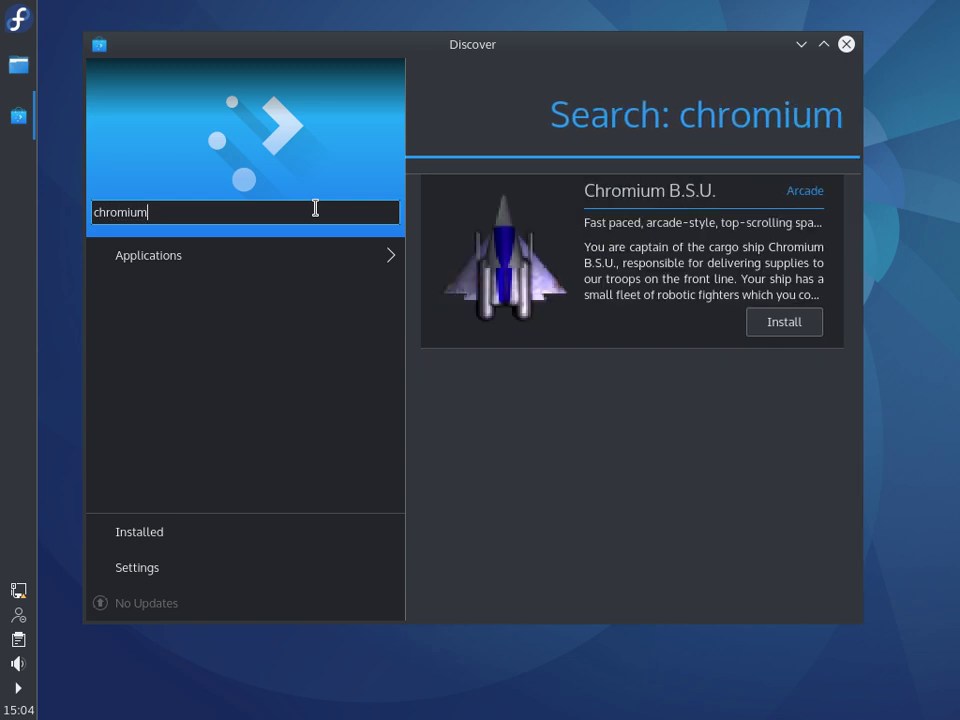
pyautogui.press('BackSpace')
pyautogui.press('BackSpace')
pyautogui.press('BackSpace')
pyautogui.press('BackSpace')
pyautogui.press('BackSpace')
pyautogui.press('BackSpace')
pyautogui.press('BackSpace')
pyautogui.press('BackSpace')
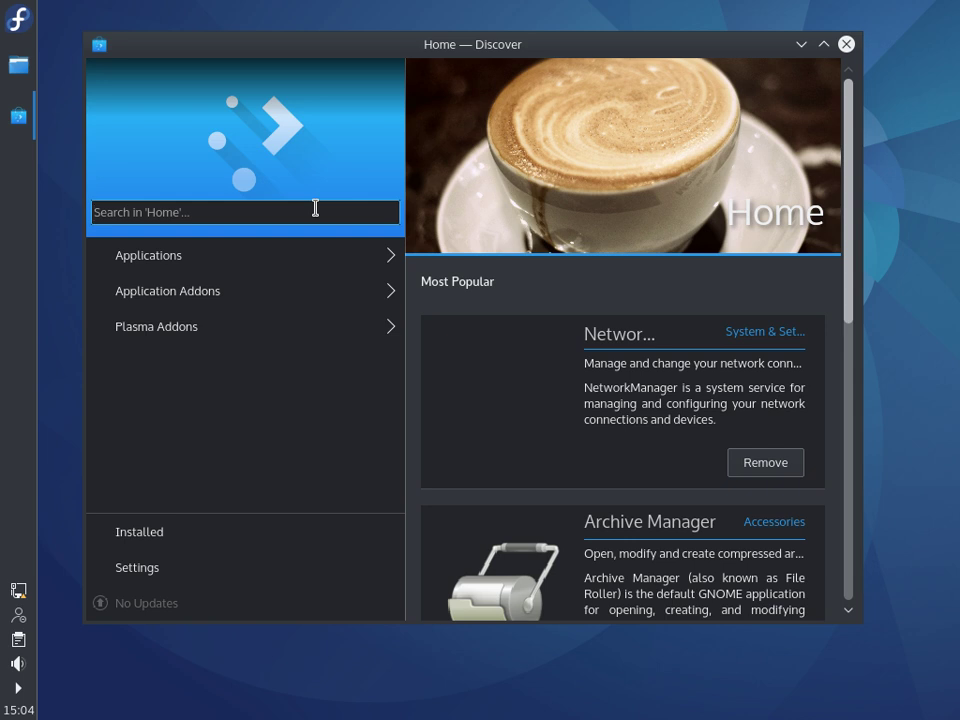
pyautogui.click(244, 574)
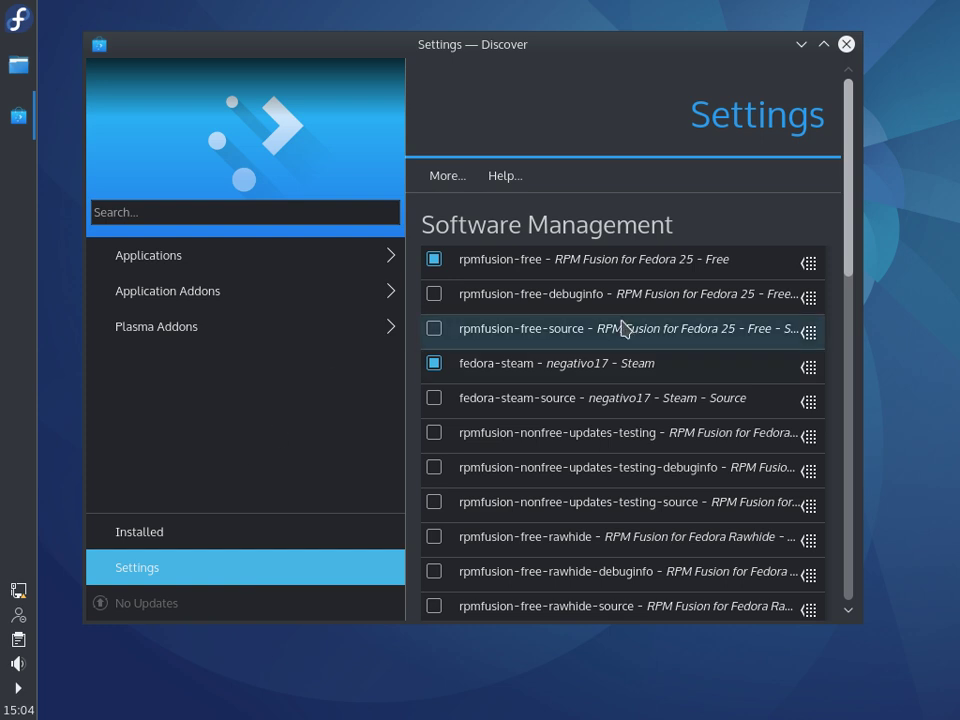
# Try enabling rpmfusion-free-debuginfo, cancel the password prompt, and close Discover.
pyautogui.click(434, 295)
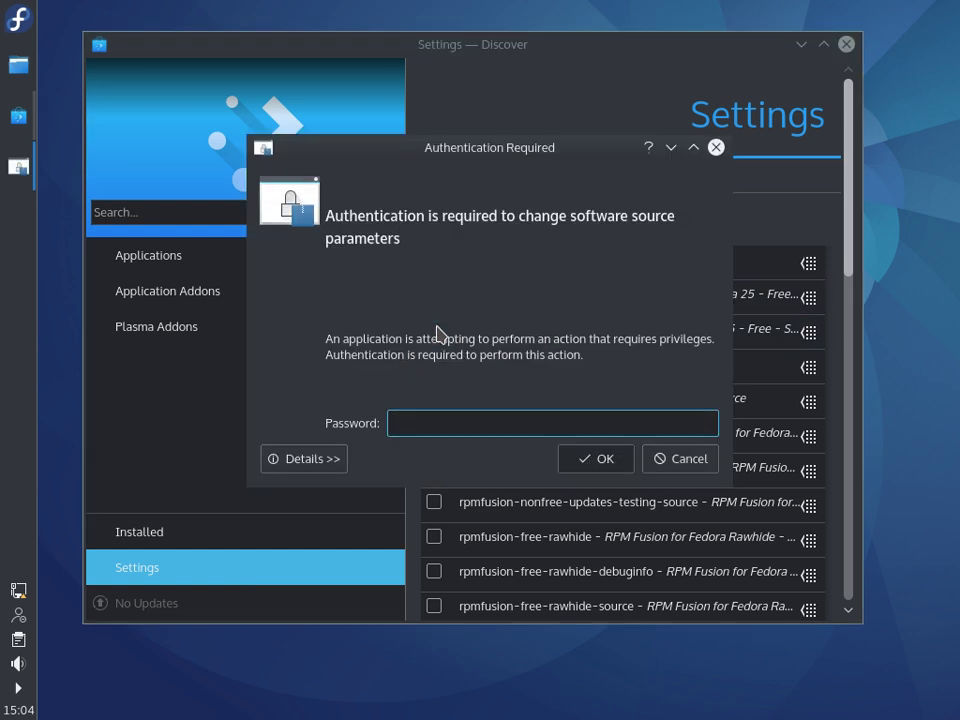
pyautogui.click(648, 460)
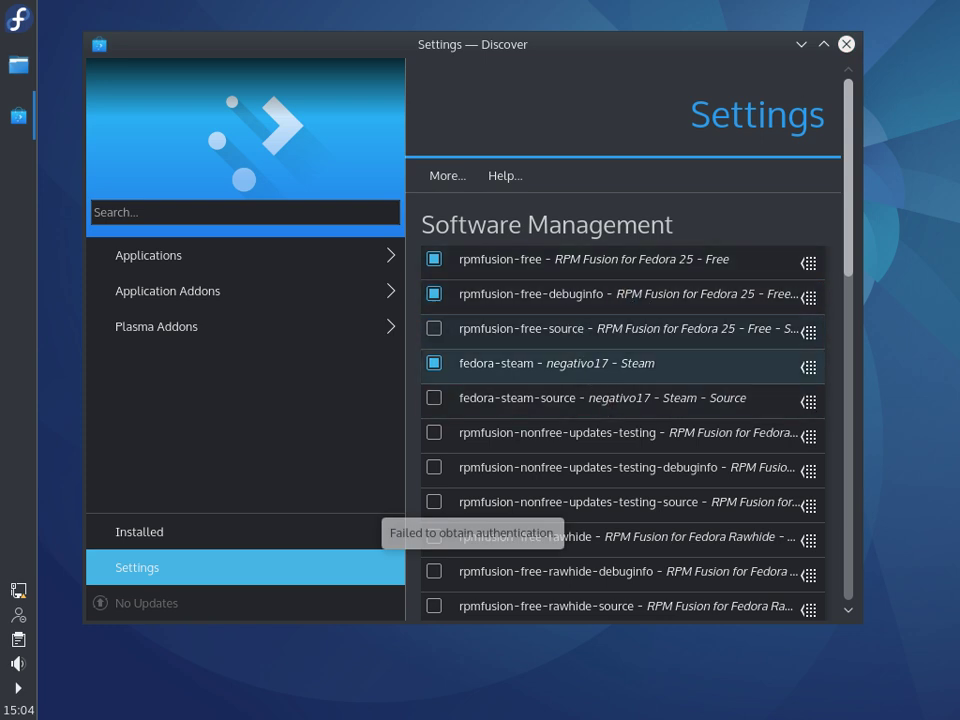
pyautogui.click(846, 45)
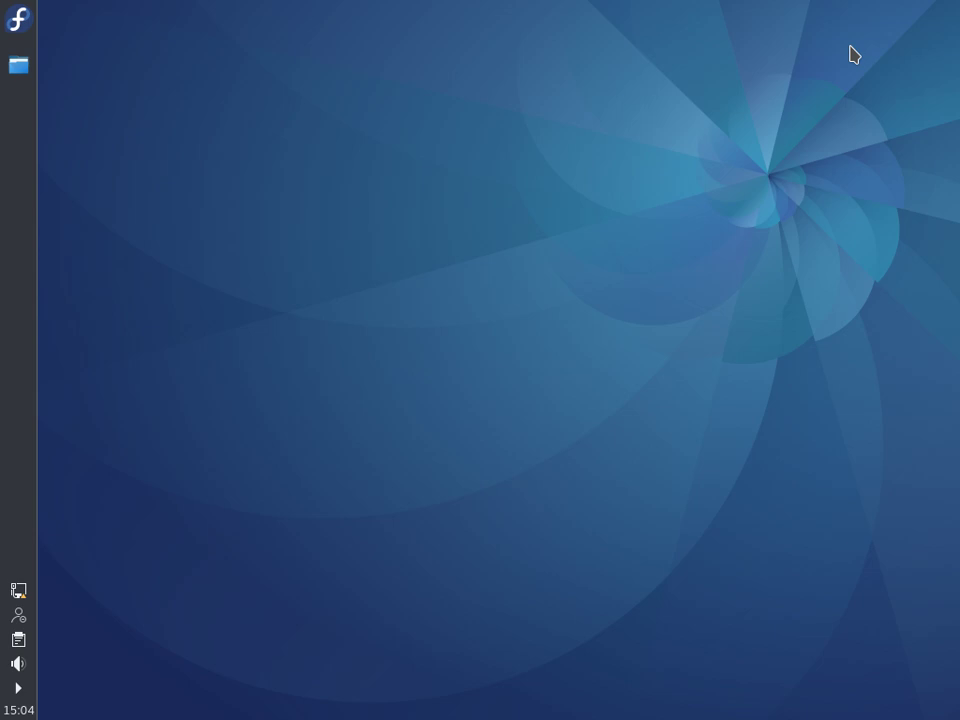
pyautogui.click(25, 25)
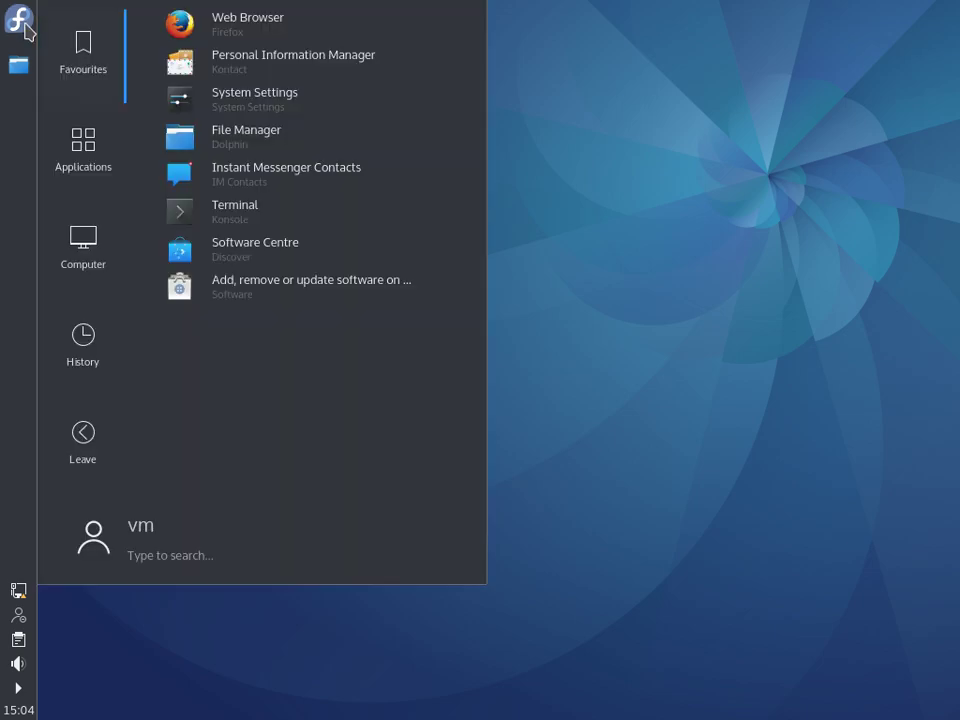
# Launch GNOME Software from the launcher and maximise it on the All overview page.
pyautogui.click(288, 294)
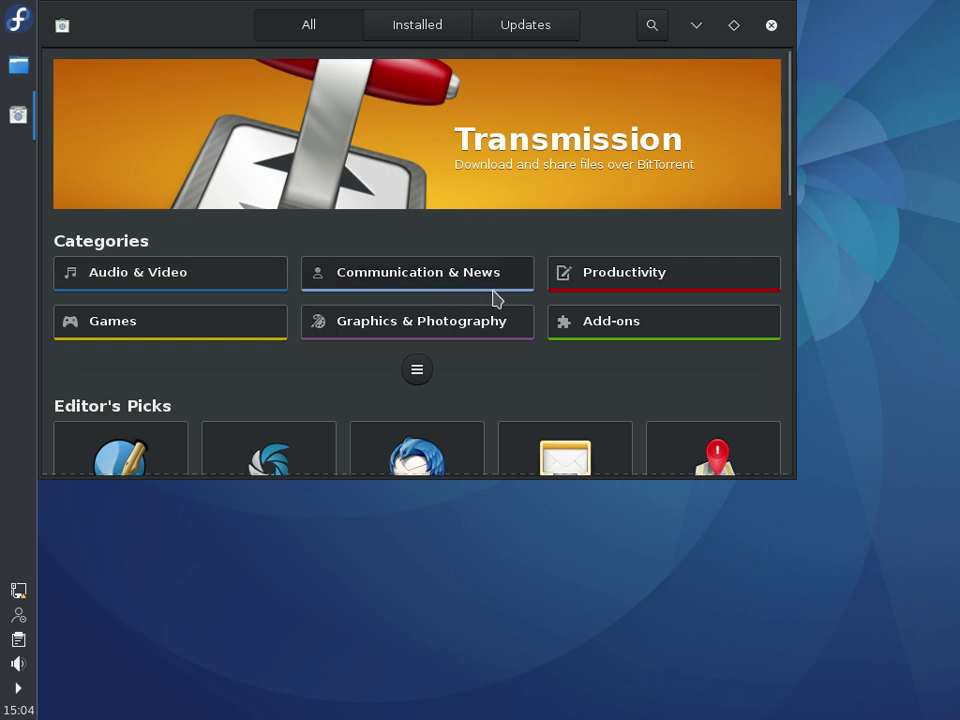
pyautogui.click(734, 26)
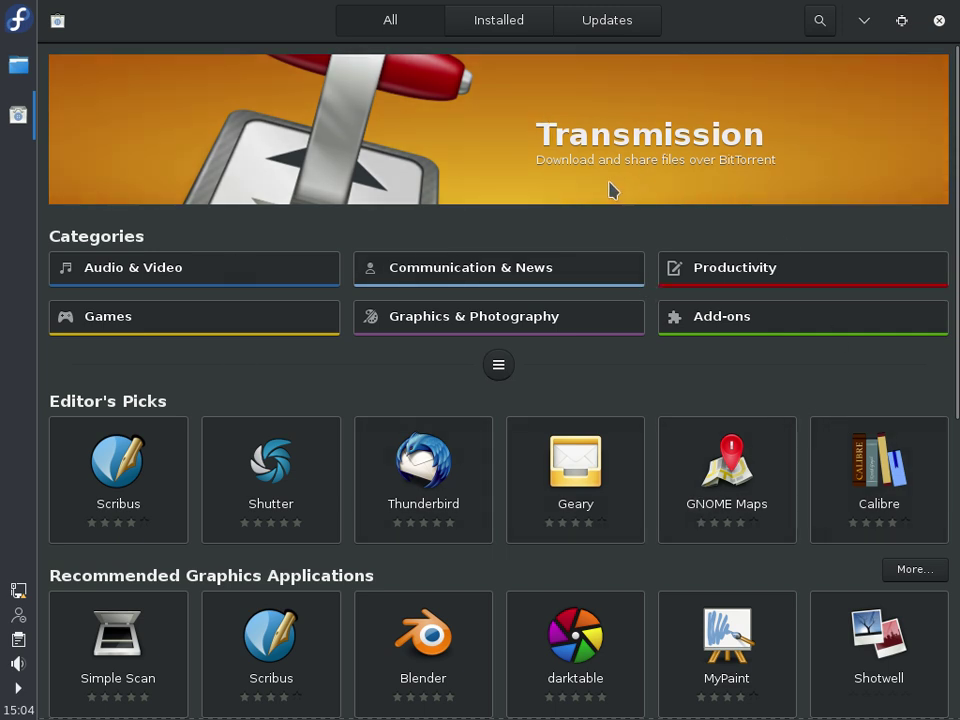
pyautogui.moveTo(951, 120); pyautogui.dragTo(921, 43)
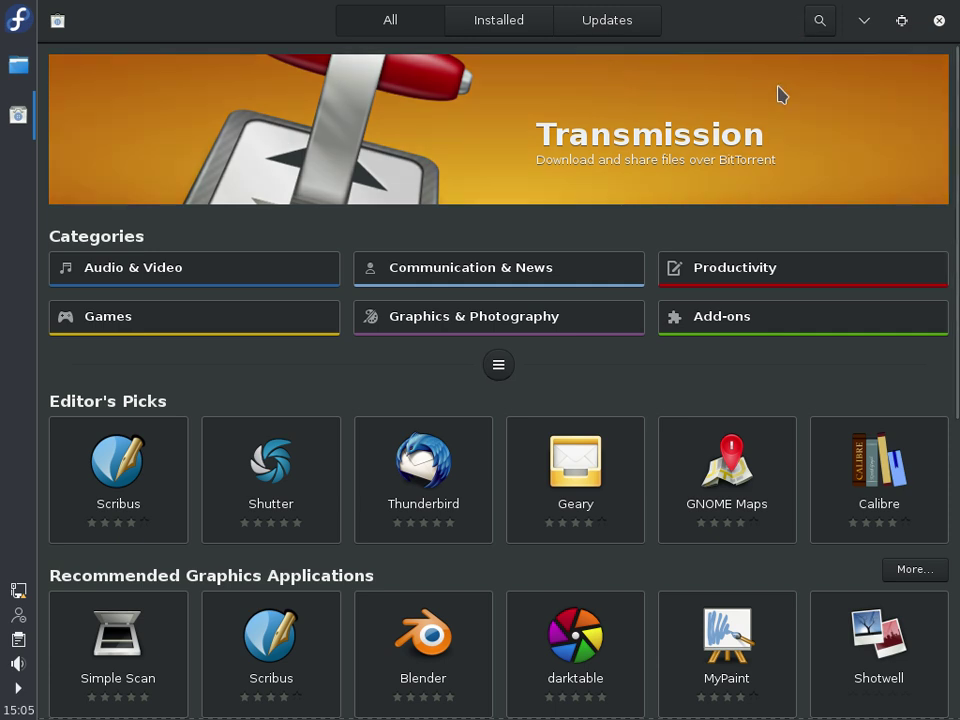
# Search GNOME Software for 'chrom' and 'steam': Chromium shows installed, Steam isn't found.
pyautogui.click(819, 22)
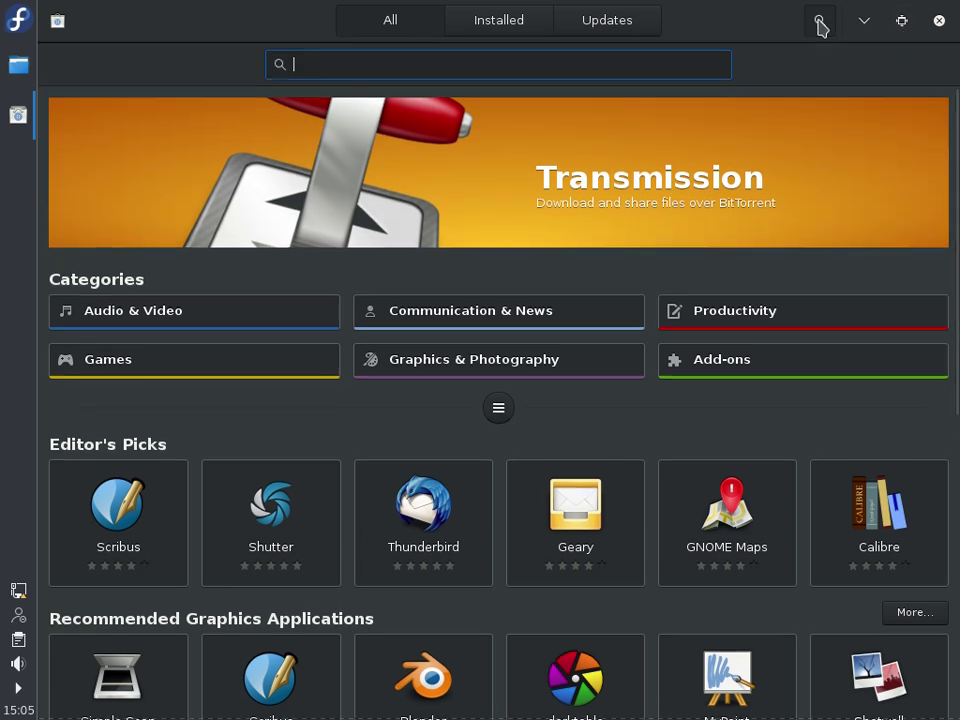
pyautogui.write('chrom')
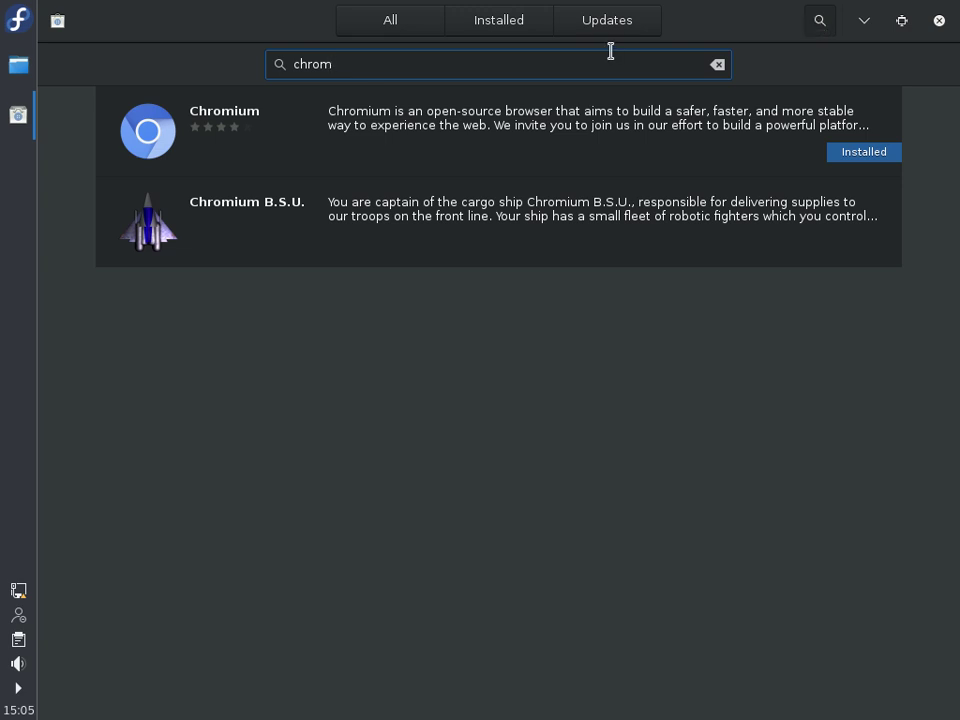
pyautogui.press('BackSpace')
pyautogui.press('BackSpace')
pyautogui.press('BackSpace')
pyautogui.press('BackSpace')
pyautogui.press('BackSpace')
pyautogui.write('steam')
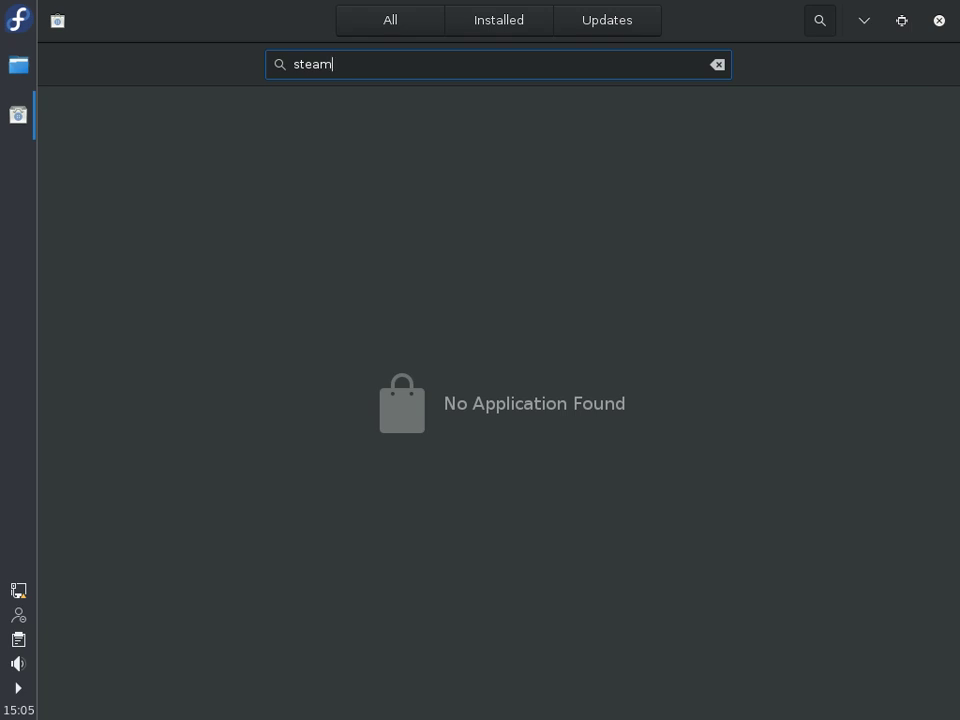
pyautogui.press('BackSpace')
pyautogui.press('BackSpace')
pyautogui.press('BackSpace')
pyautogui.press('BackSpace')
pyautogui.press('BackSpace')
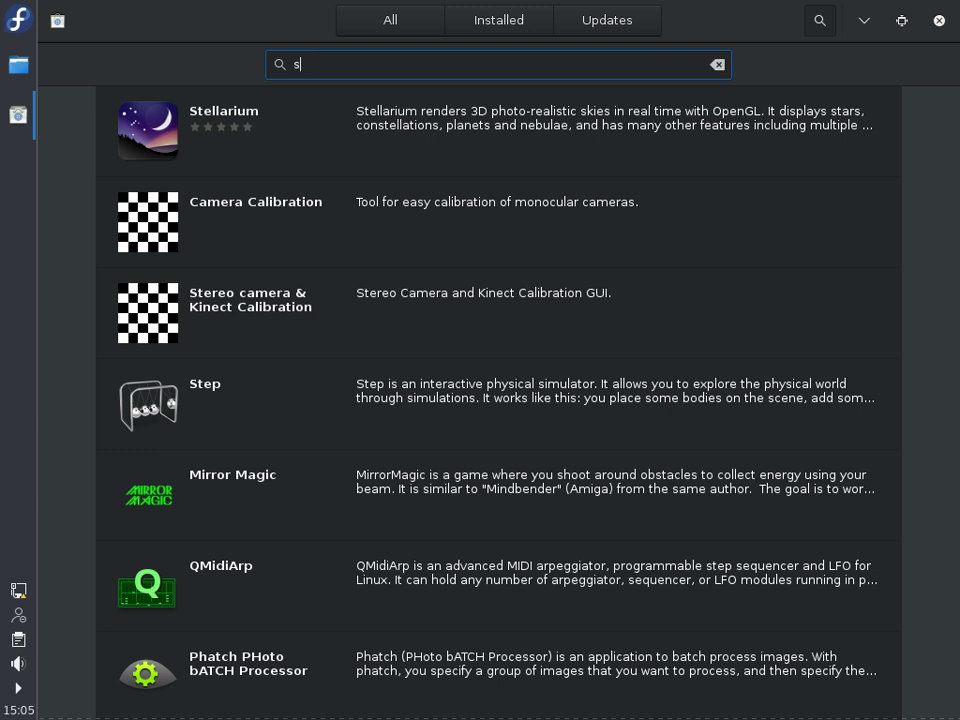
# Search 'chrom' again, clear the box, return to All, and close GNOME Software.
pyautogui.write('chrom')
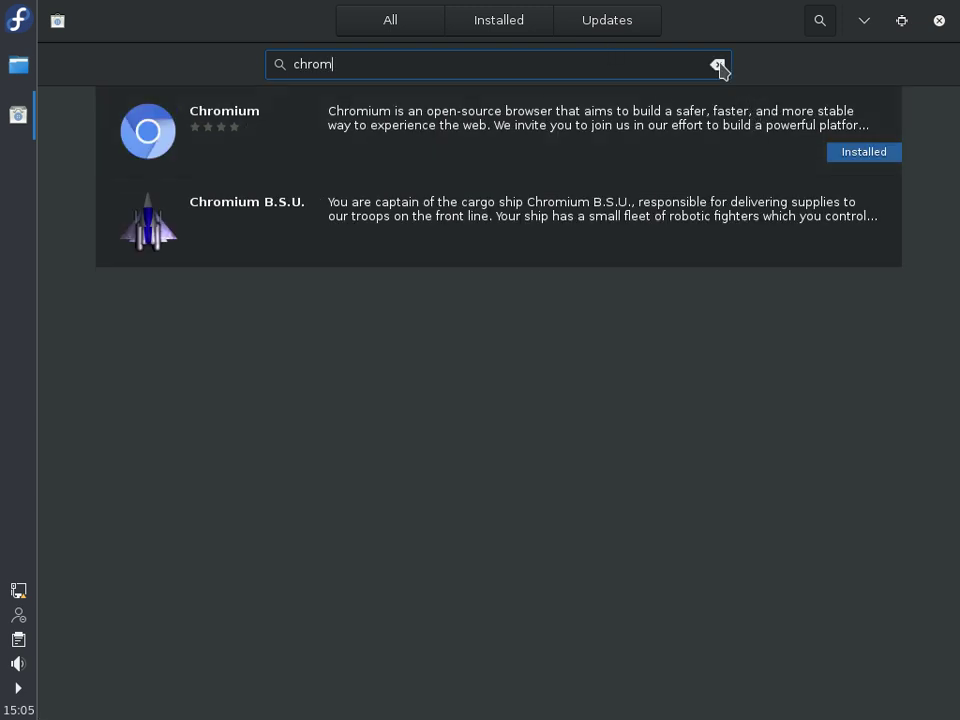
pyautogui.click(717, 64)
pyautogui.click(394, 24)
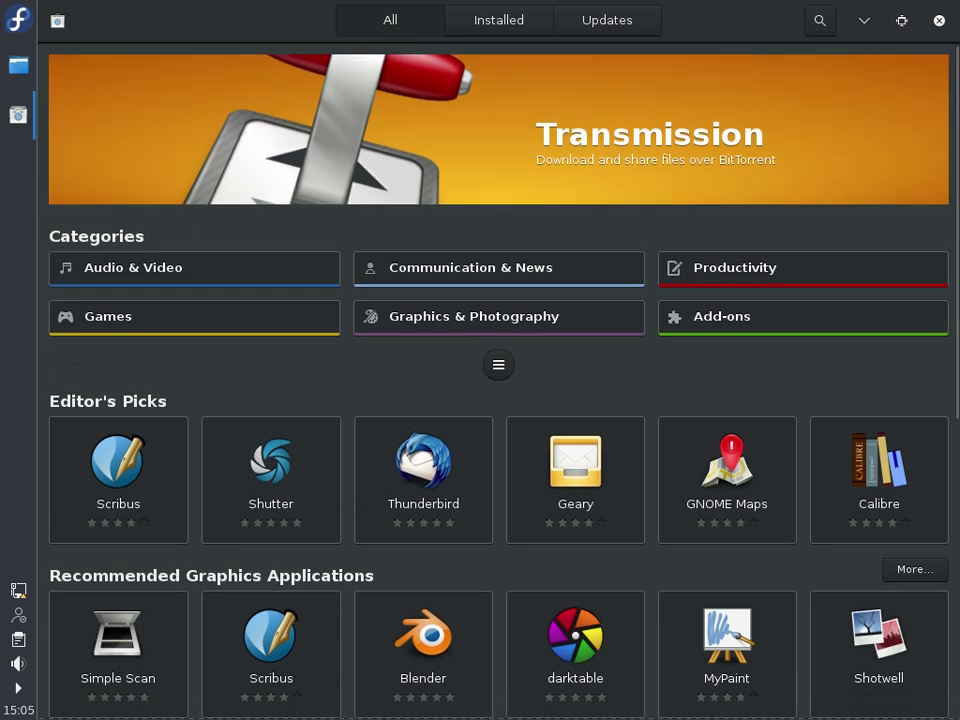
pyautogui.click(939, 20)
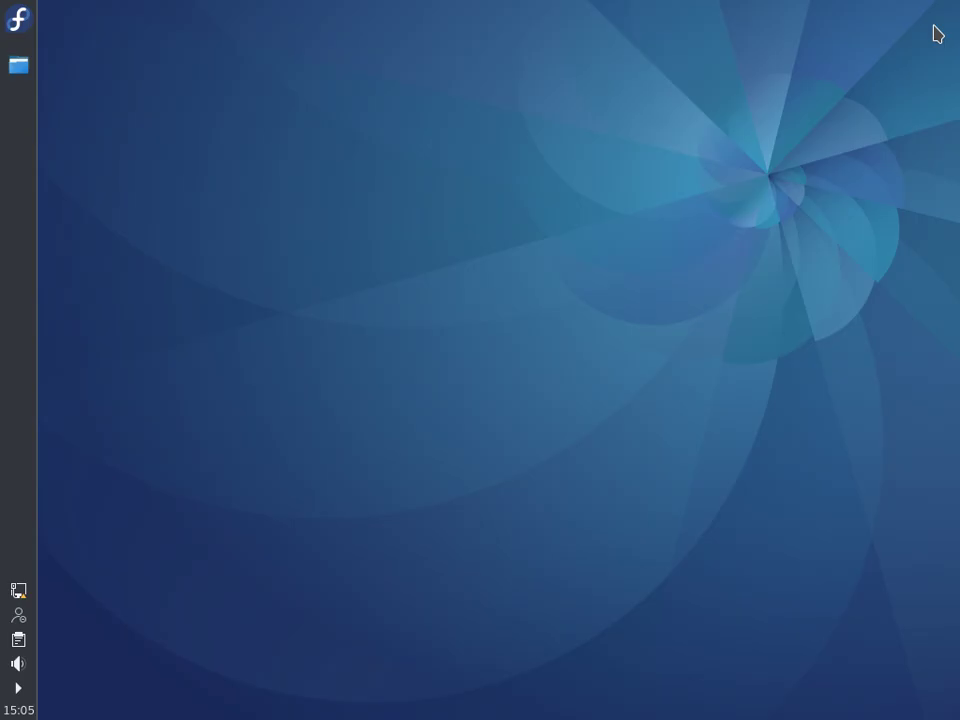
# Toggle the Kickoff launcher open and closed, finally leaving it open on Favourites.
pyautogui.click(20, 22)
pyautogui.click(20, 22)
pyautogui.click(17, 26)
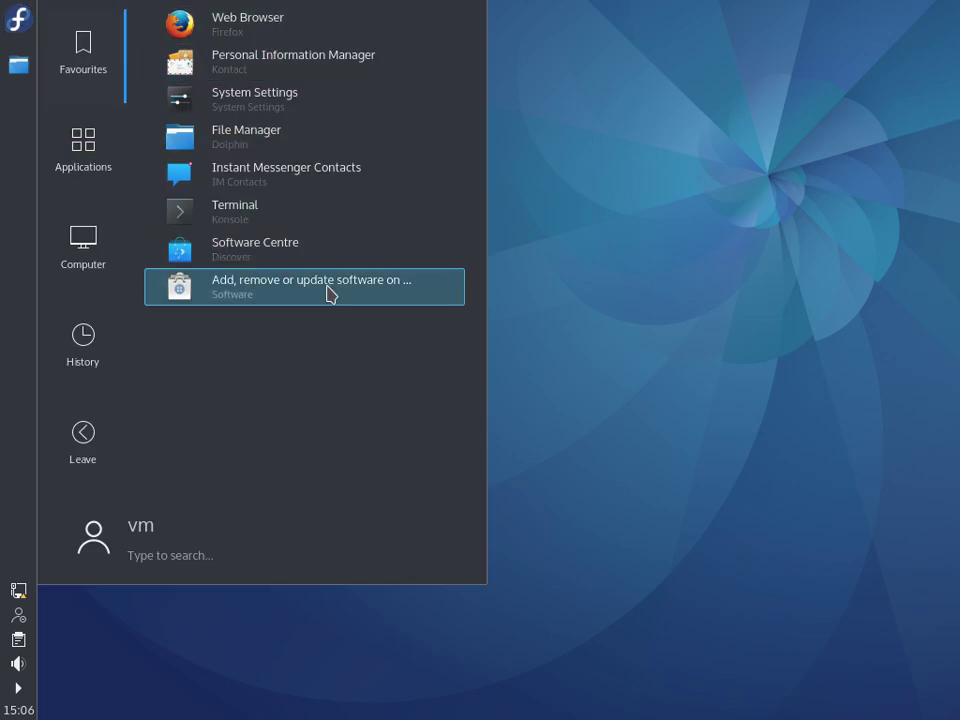
pyautogui.click(646, 285)
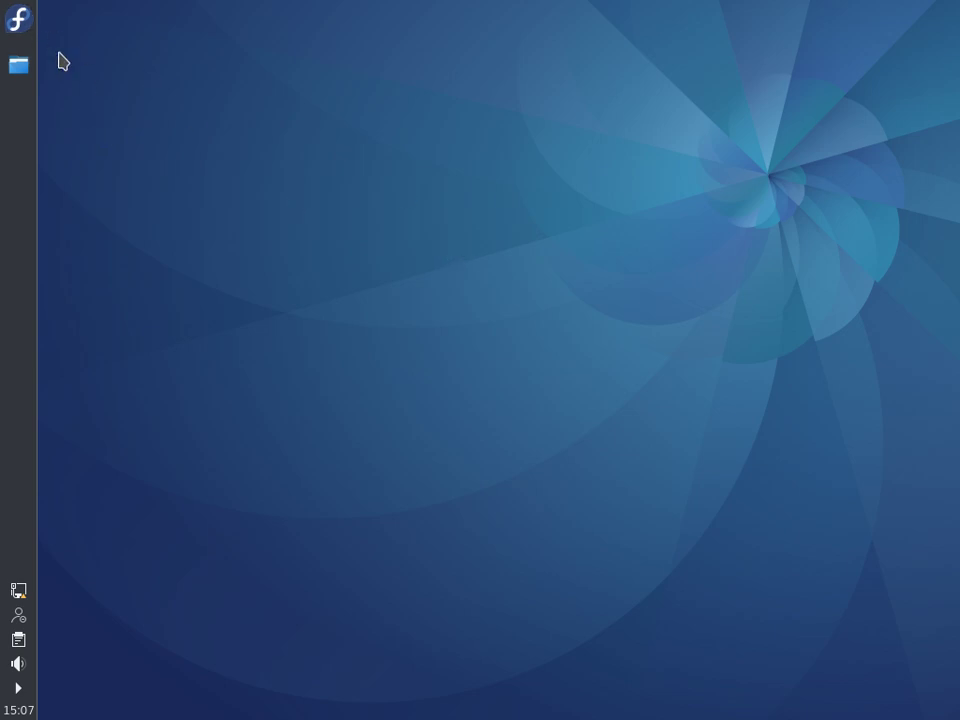
pyautogui.click(16, 24)
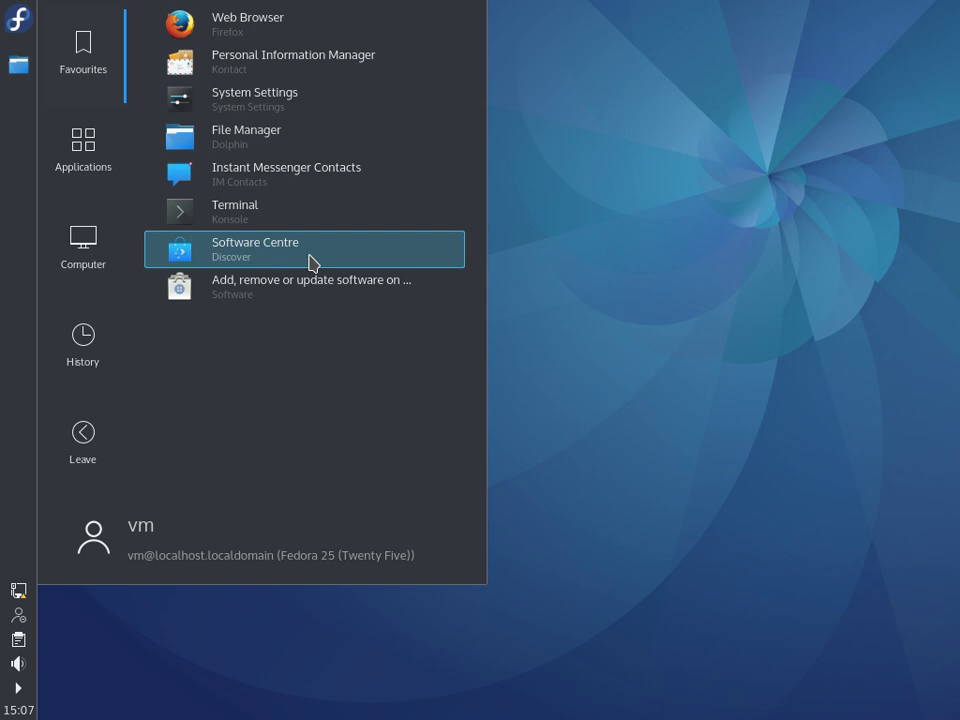
# Search 'ch' in the Kickoff launcher to find Chromium Web Browser, then reopen it with the search cleared.
pyautogui.write('ch')
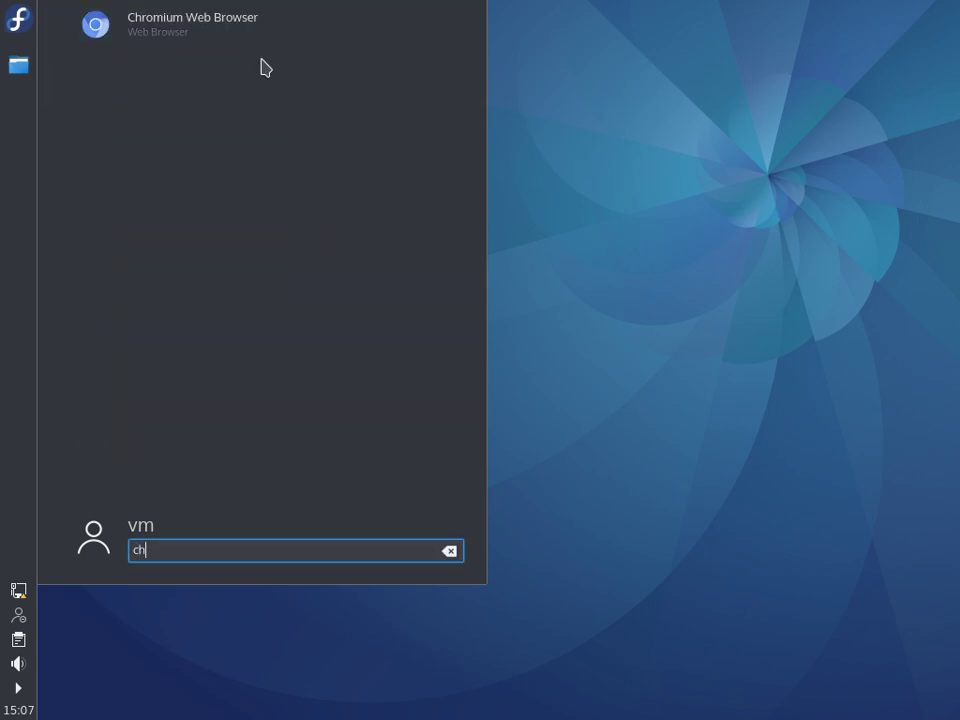
pyautogui.click(21, 29)
pyautogui.click(22, 28)
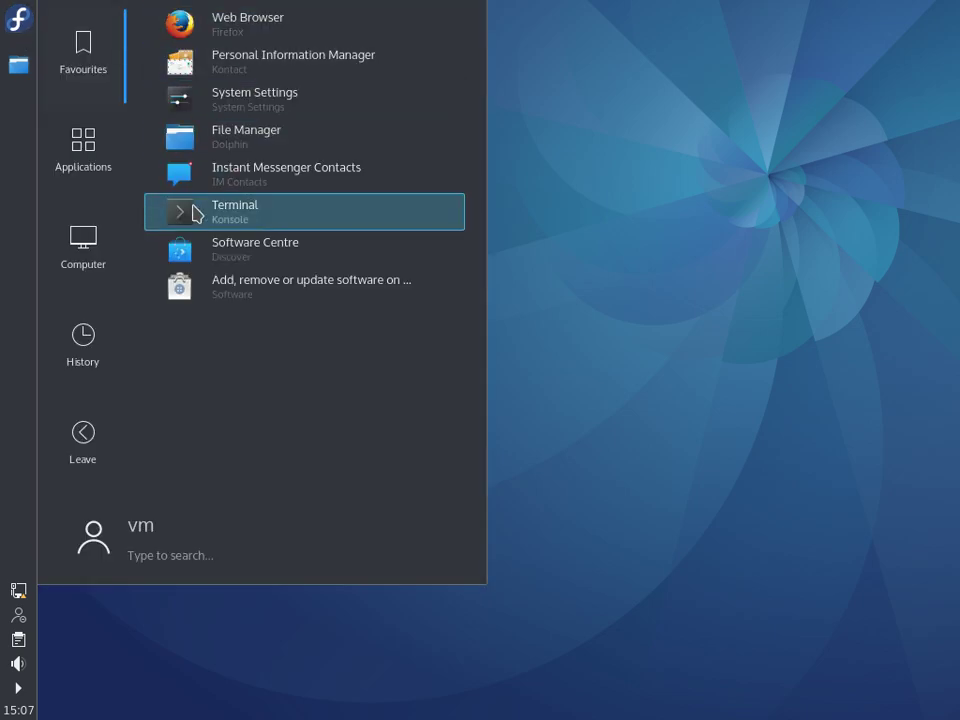
# Browse the Applications list, return to Favourites, and close the launcher.
pyautogui.click(90, 171)
pyautogui.click(77, 63)
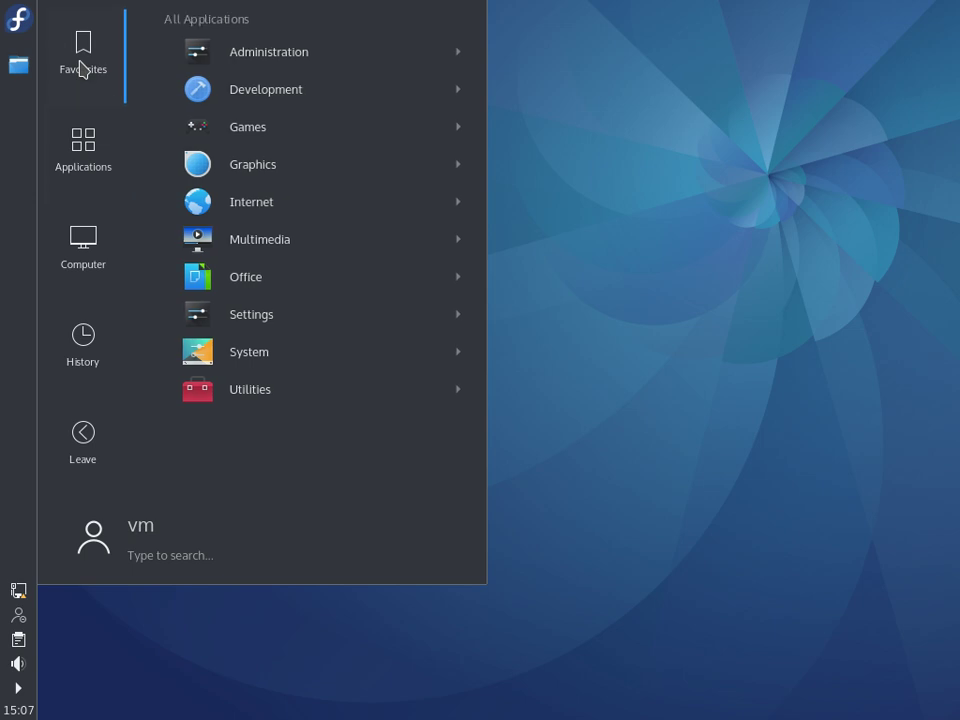
pyautogui.click(21, 30)
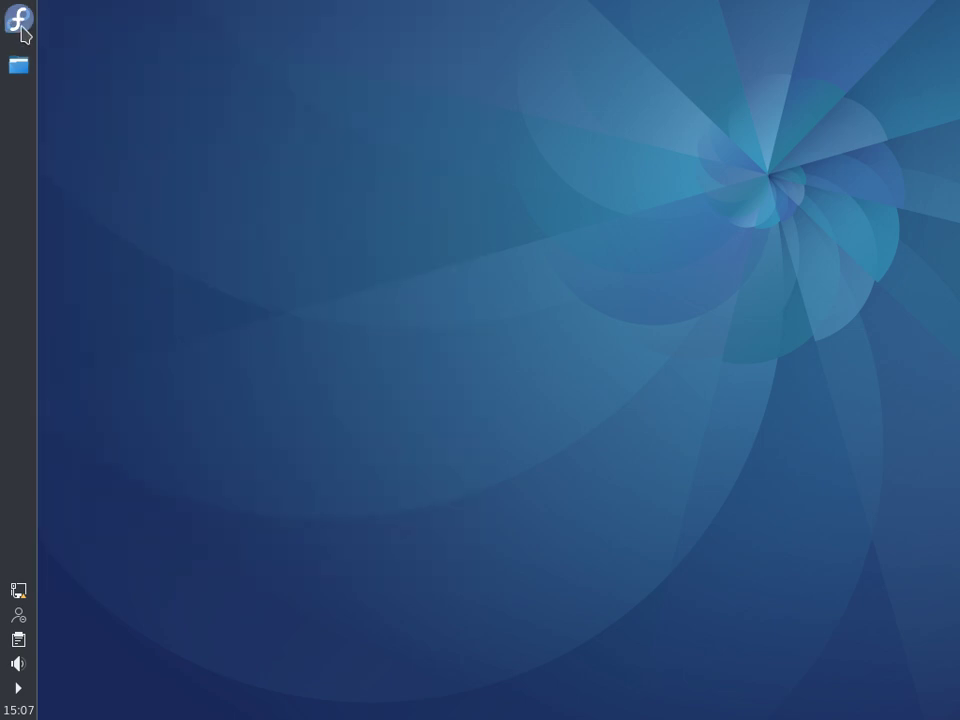